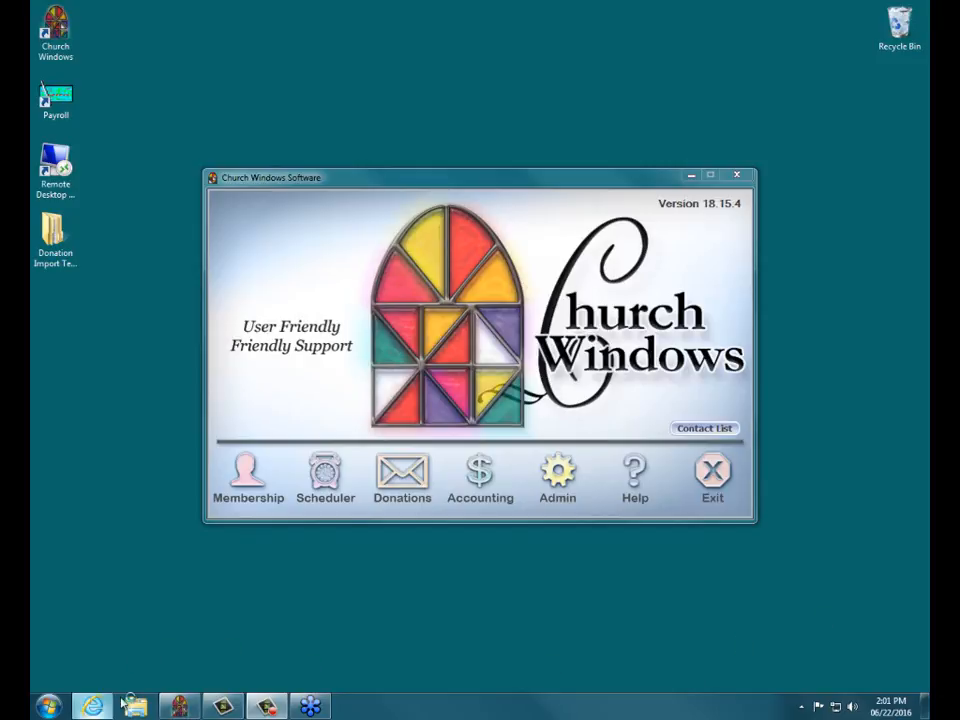
Search the support blog on the Church Windows website for "reconciliation" and look through the listed articles
{"action": "left_click", "coordinate": [92, 706]}
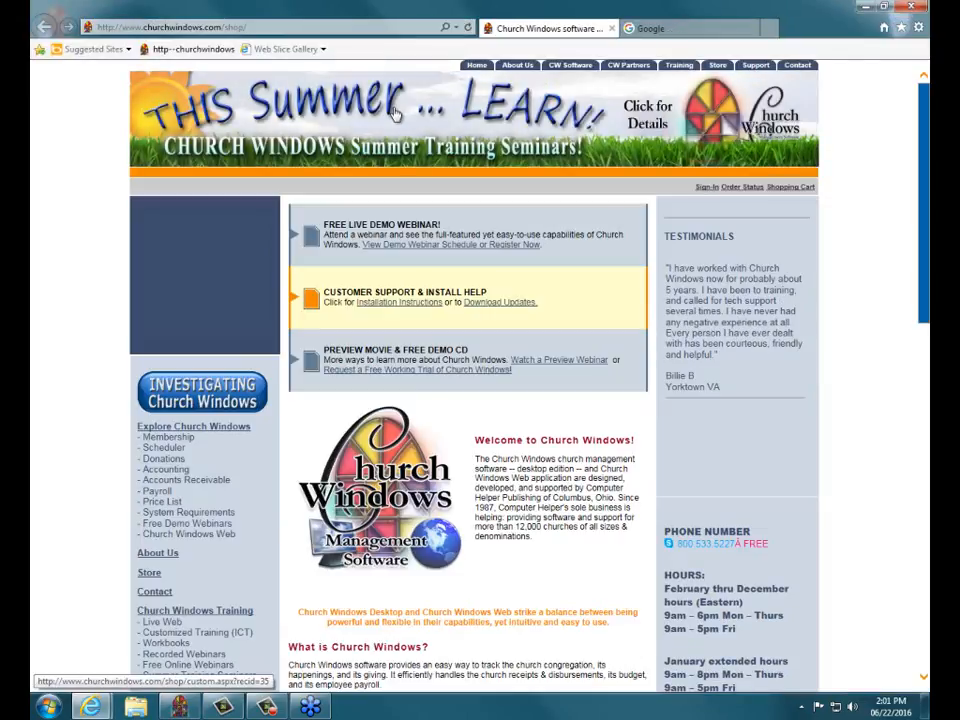
{"action": "scroll", "coordinate": [924, 196], "scroll_direction": "down", "scroll_amount": 3}
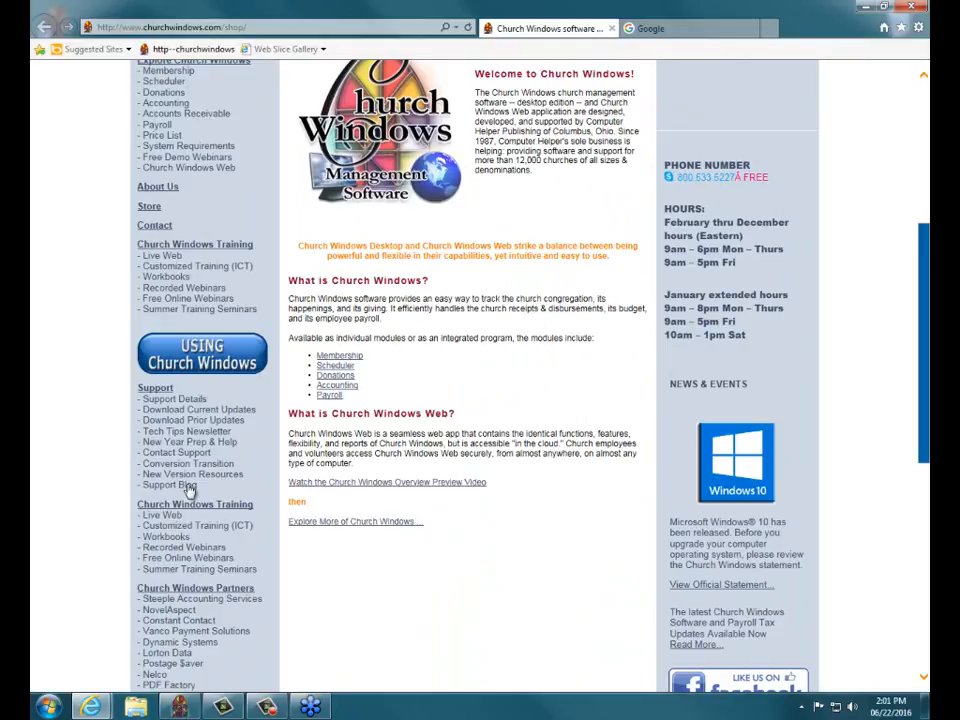
{"action": "left_click", "coordinate": [189, 487]}
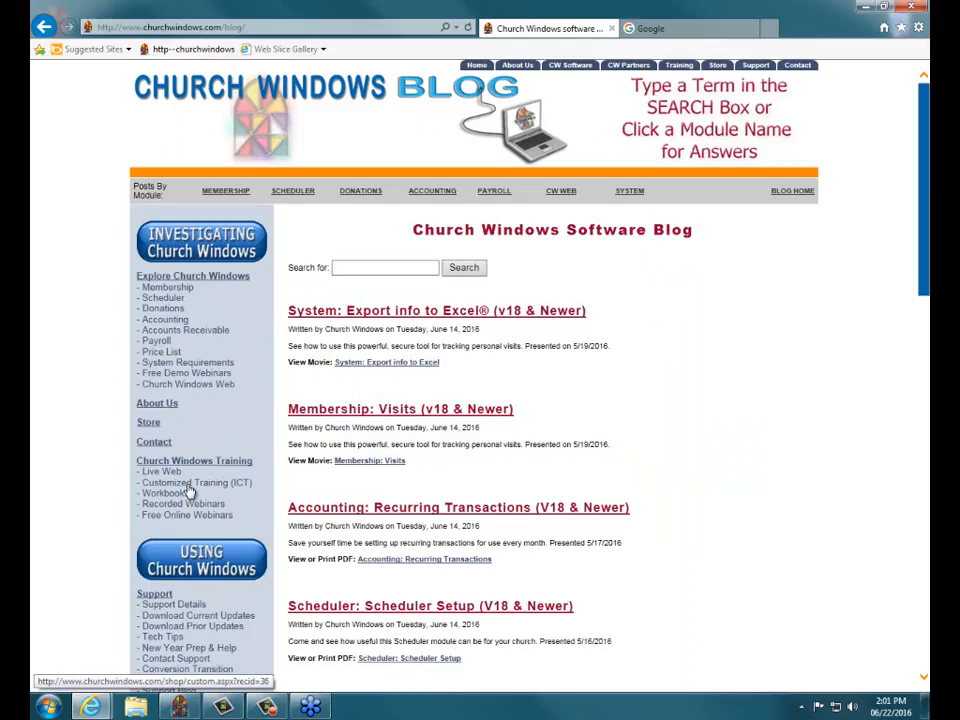
{"action": "left_click", "coordinate": [346, 268]}
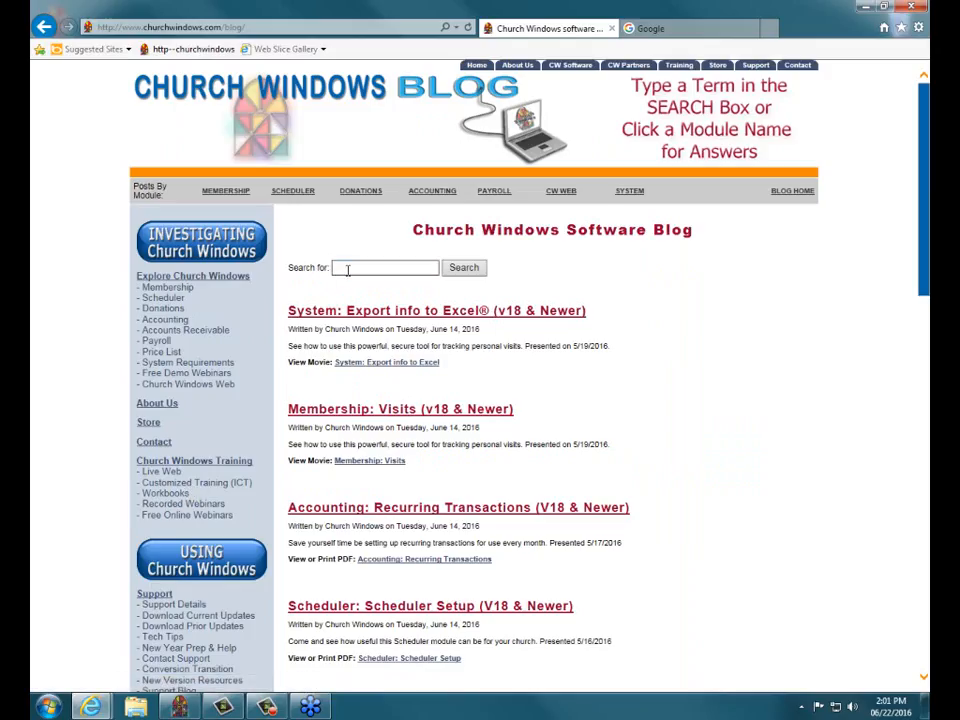
{"action": "type", "text": "reconciliation"}
{"action": "key", "text": "Return"}
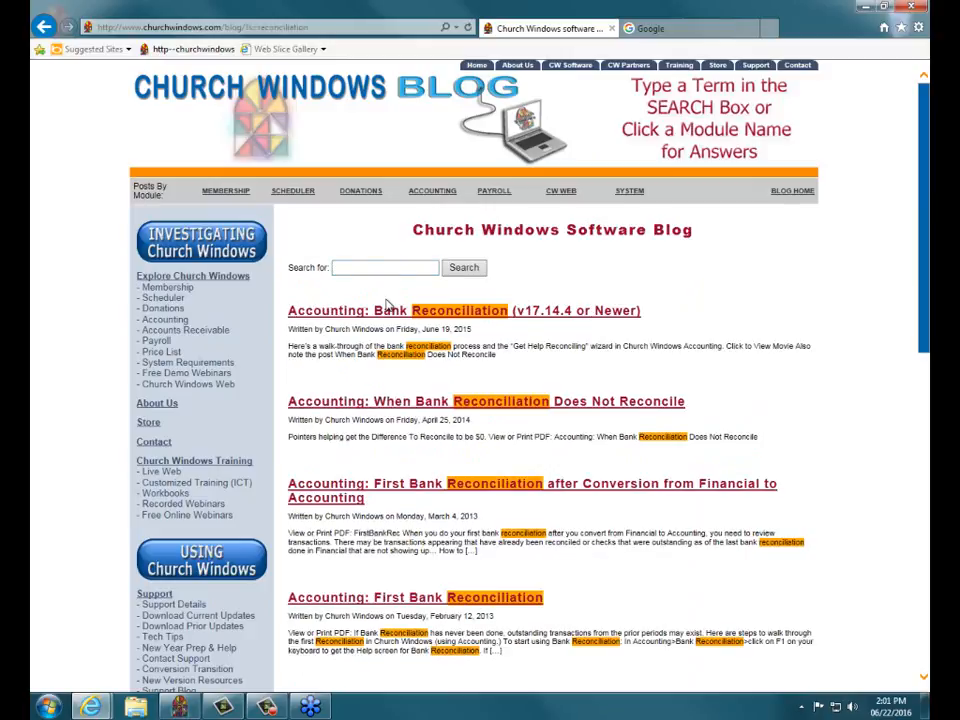
{"action": "scroll", "coordinate": [406, 548], "scroll_direction": "down", "scroll_amount": 3}
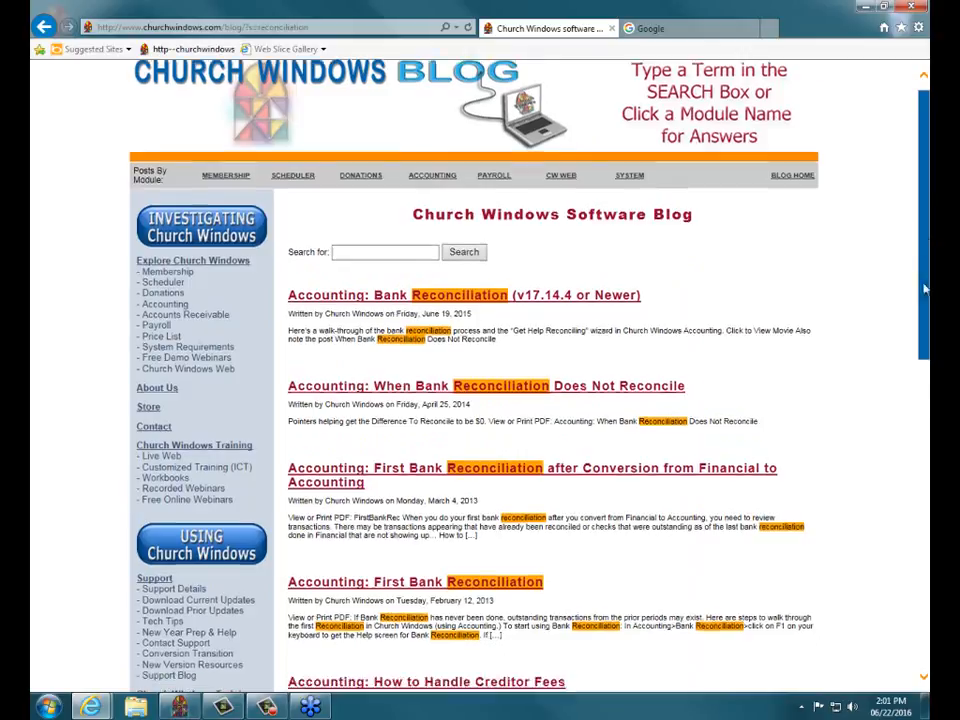
{"action": "scroll", "coordinate": [406, 548], "scroll_direction": "down", "scroll_amount": 1}
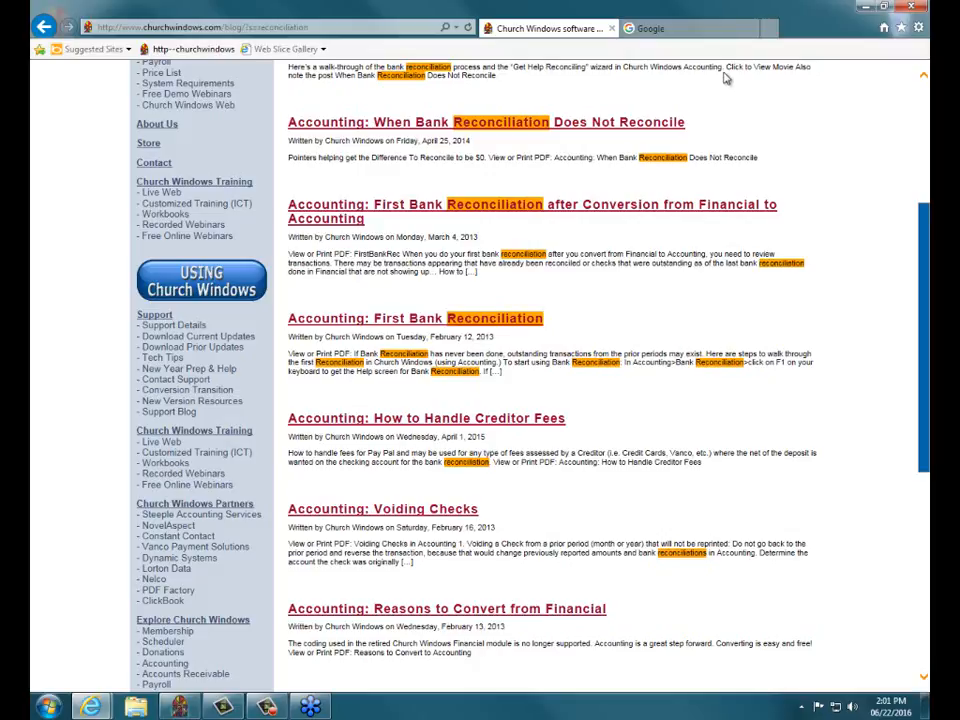
{"action": "scroll", "coordinate": [926, 302], "scroll_direction": "up", "scroll_amount": 2}
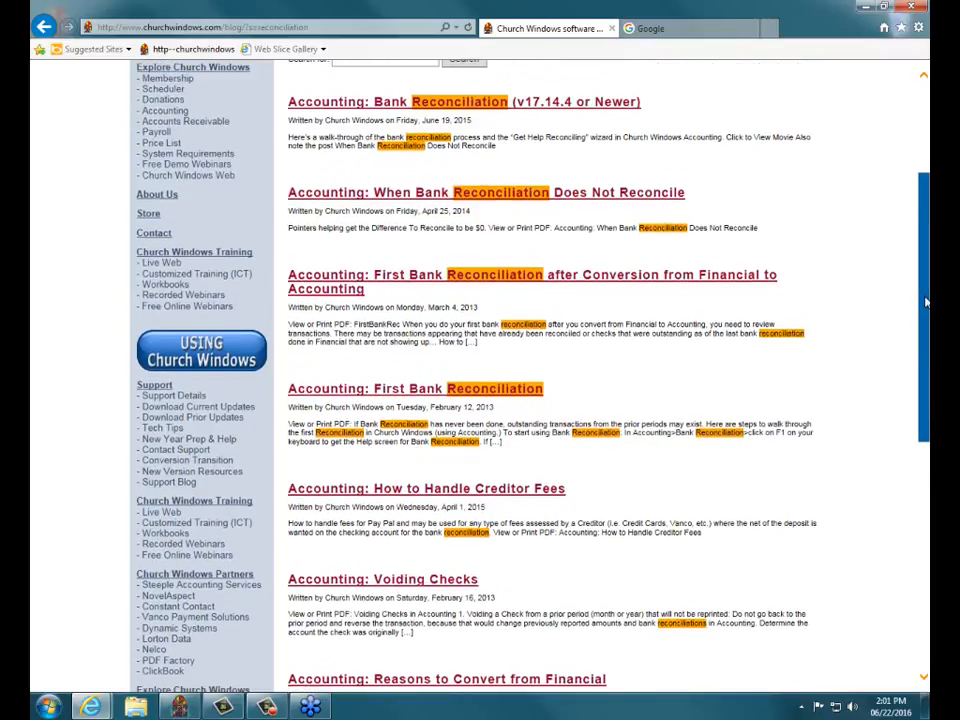
{"action": "left_click_drag", "start_coordinate": [926, 302], "coordinate": [924, 264]}
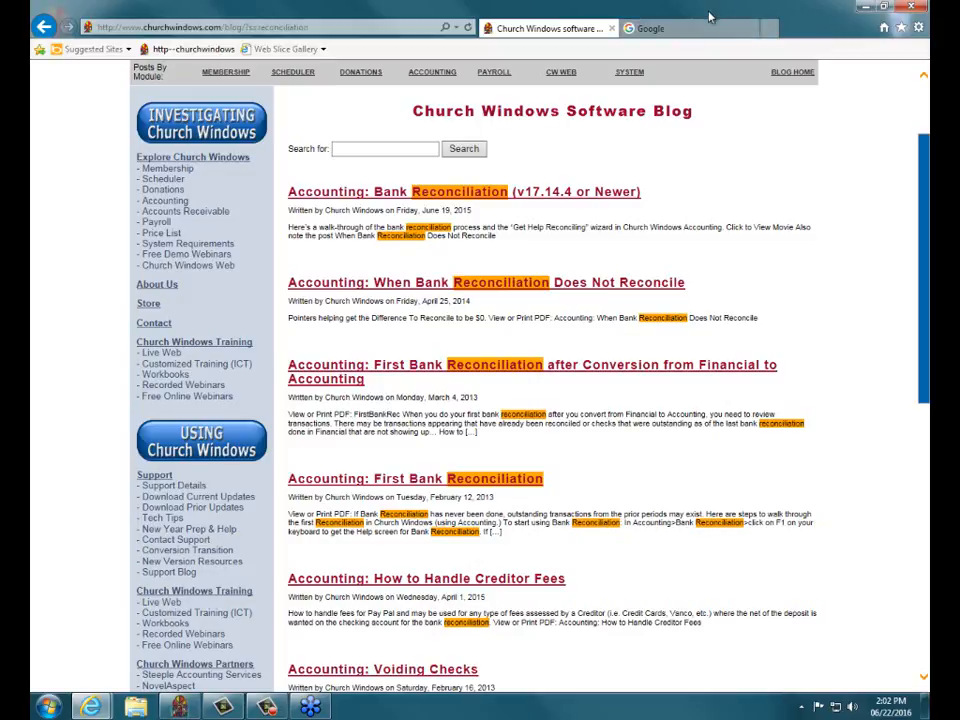
Close the browser's Google tab and the Church Windows blog tab
{"action": "left_click", "coordinate": [735, 29]}
{"action": "left_click", "coordinate": [752, 29]}
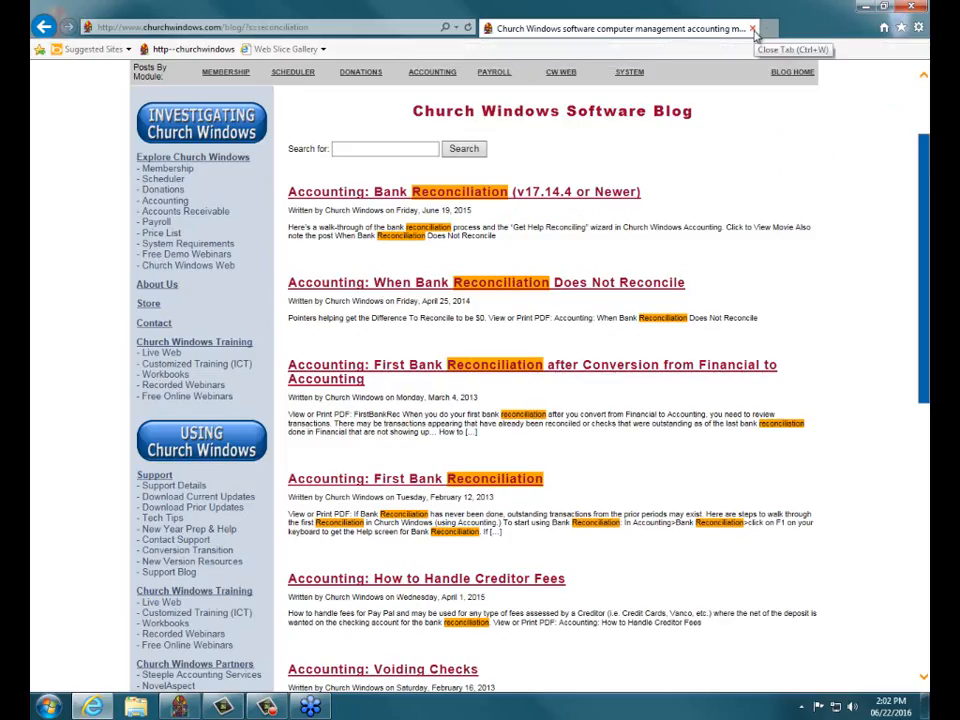
{"action": "left_click", "coordinate": [754, 29]}
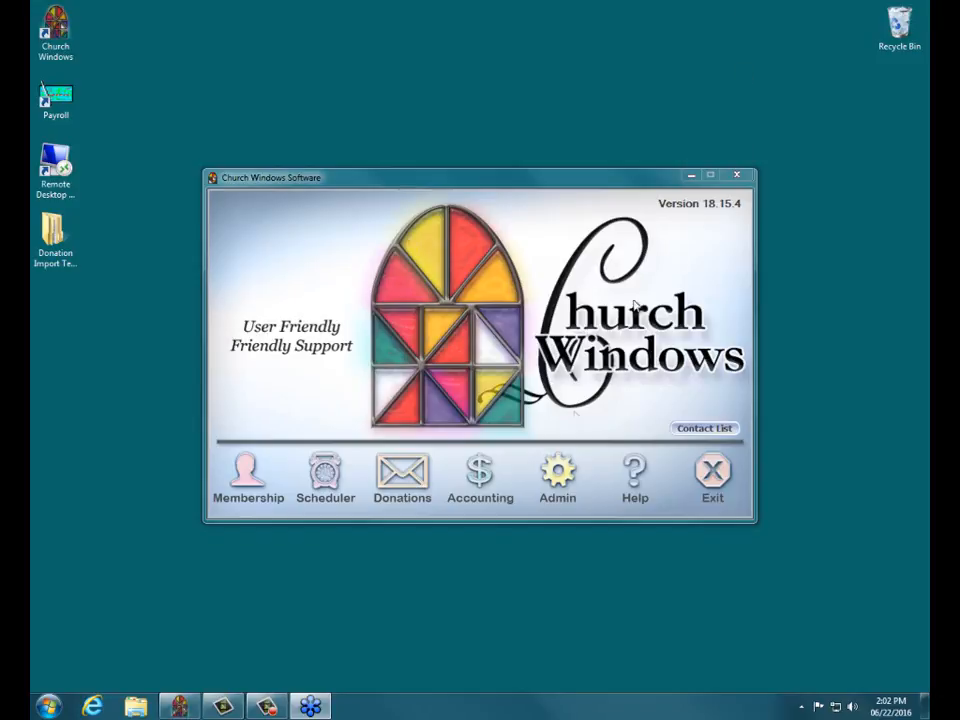
Open Bank Reconciliation in the Accounting module and select Huntington Bank Checking as the asset account
{"action": "left_click", "coordinate": [481, 472]}
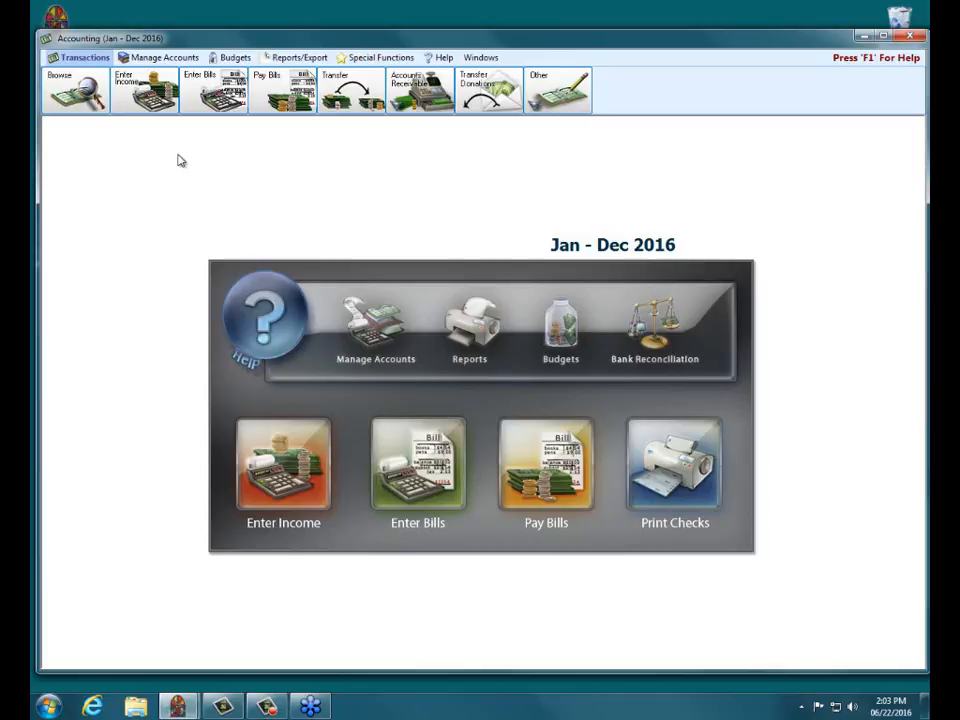
{"action": "left_click", "coordinate": [654, 343]}
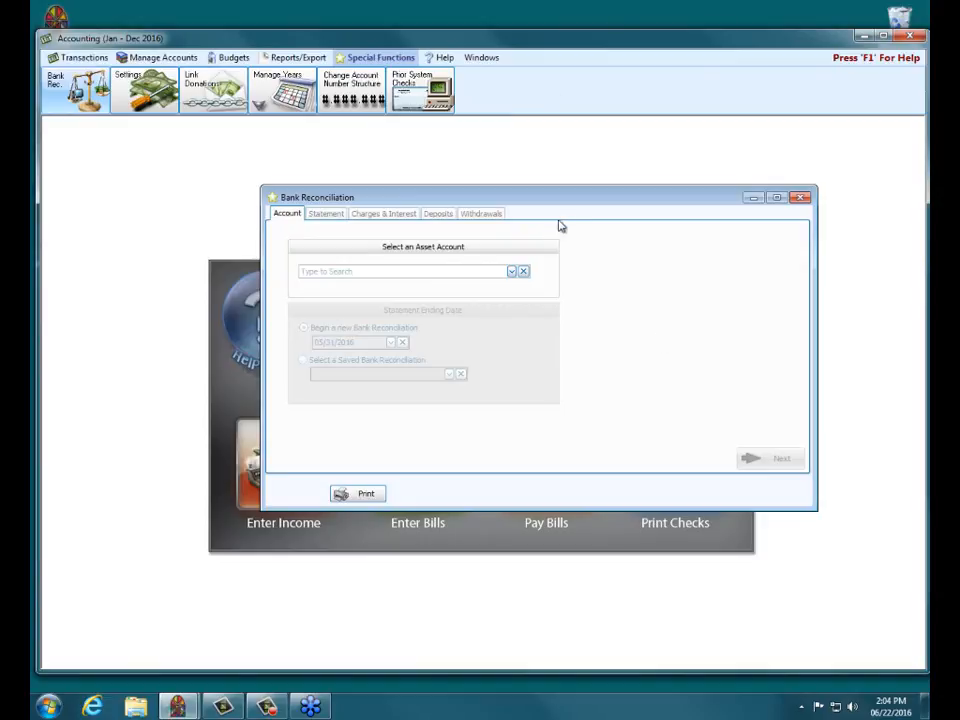
{"action": "left_click_drag", "start_coordinate": [566, 203], "coordinate": [513, 256]}
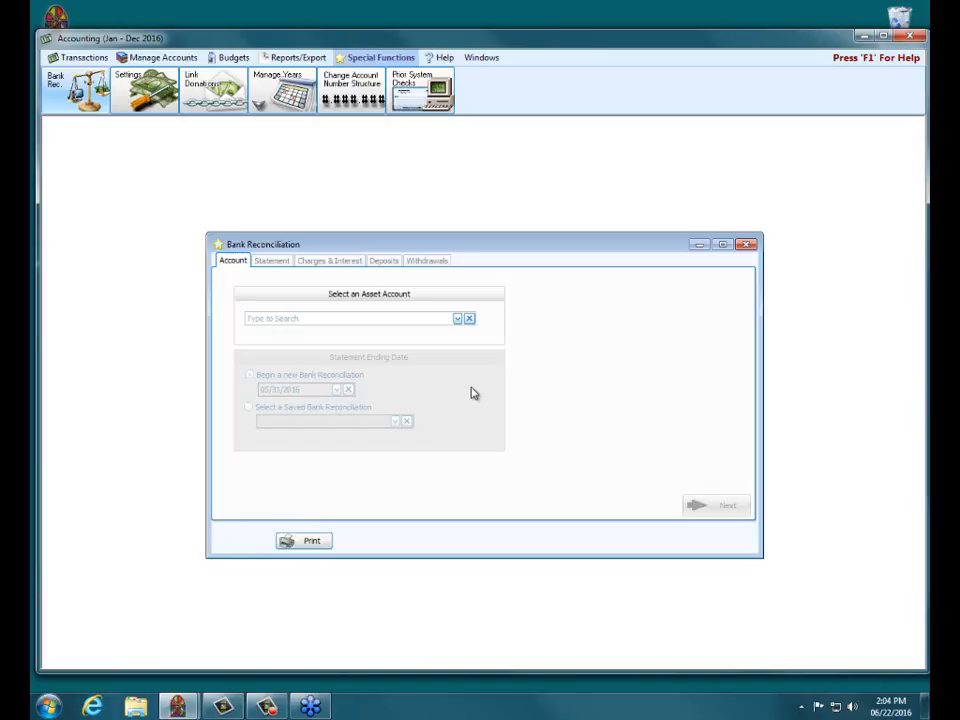
{"action": "left_click", "coordinate": [457, 319]}
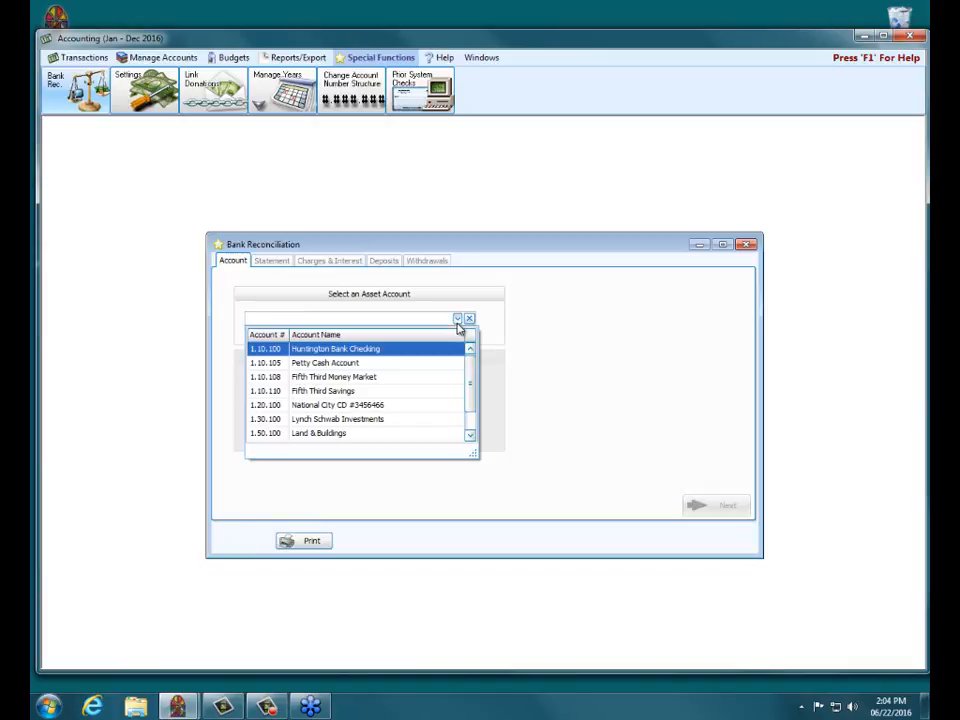
{"action": "left_click", "coordinate": [331, 350]}
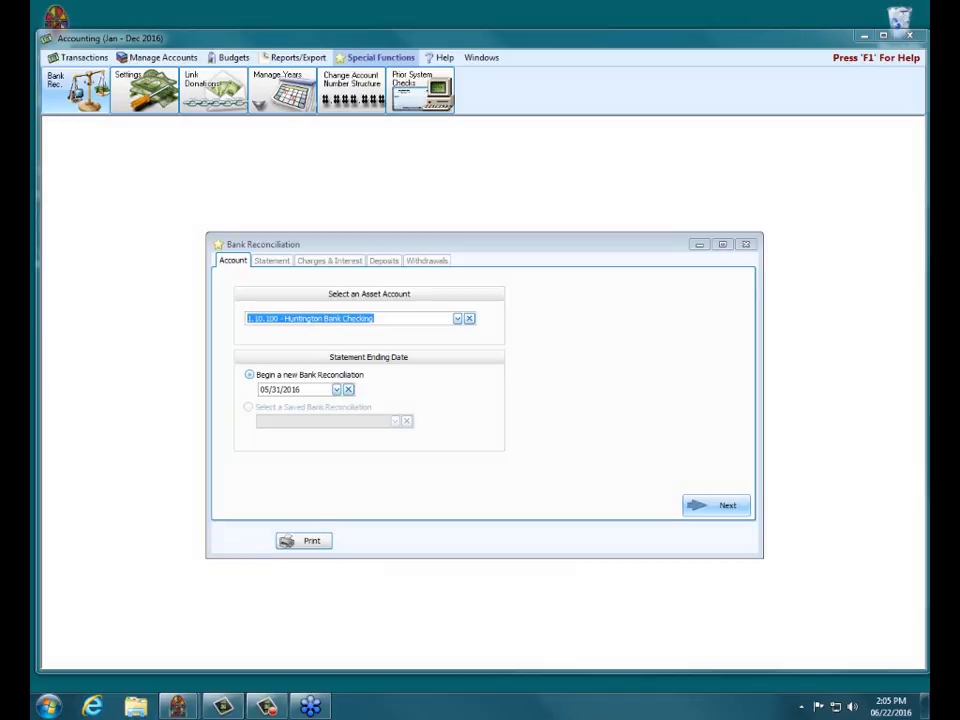
Begin a new bank reconciliation with a statement ending date of 01/31/2016
{"action": "left_click", "coordinate": [249, 411]}
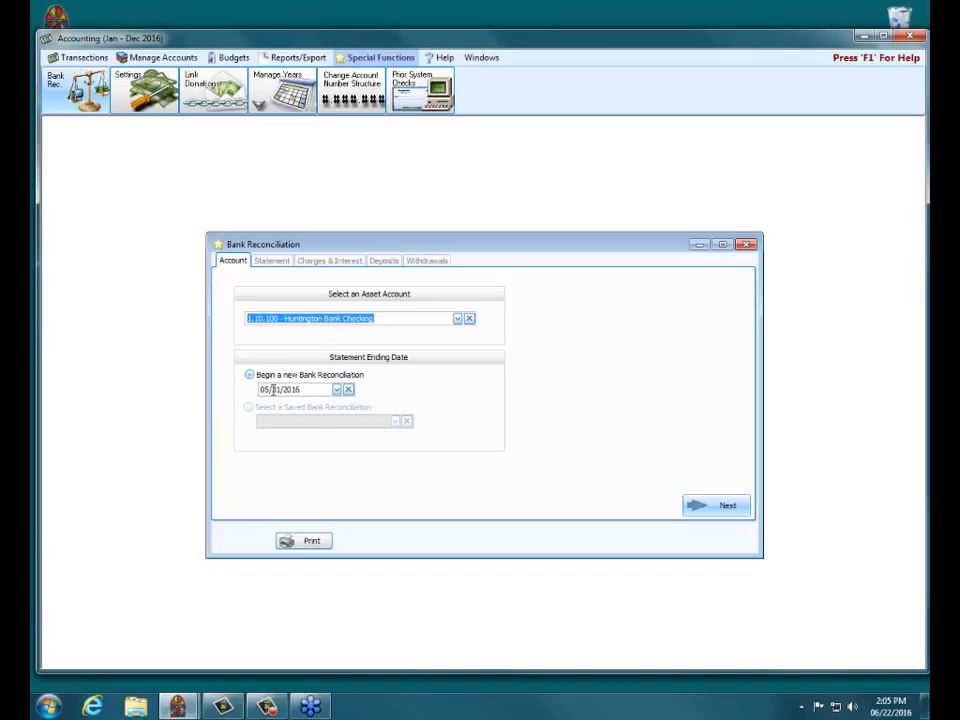
{"action": "left_click", "coordinate": [264, 389]}
{"action": "type", "text": "01"}
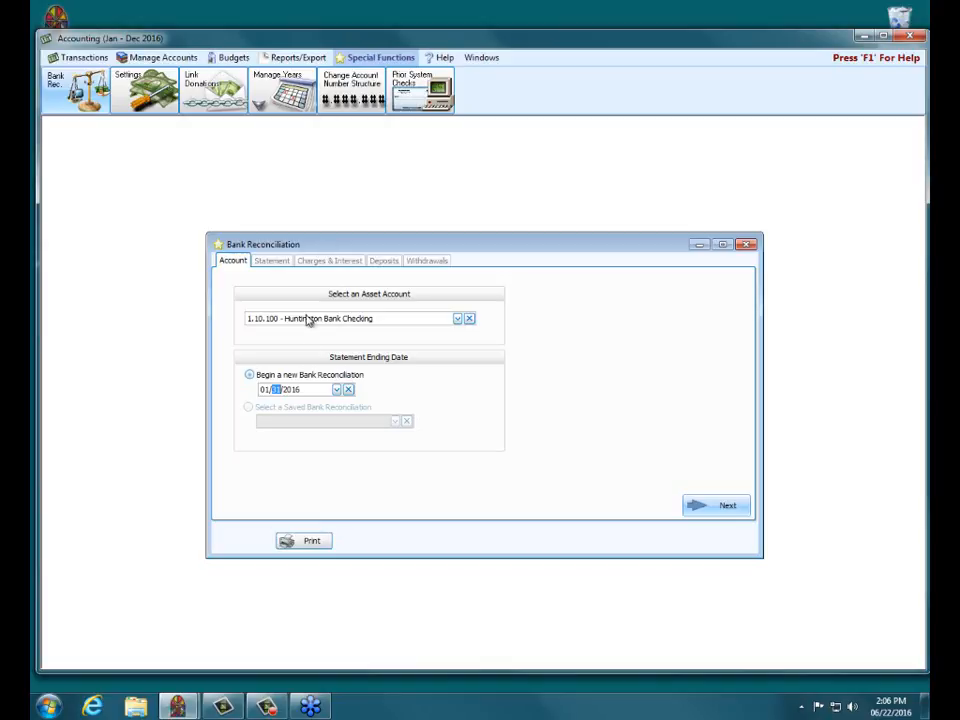
{"action": "left_click", "coordinate": [718, 502]}
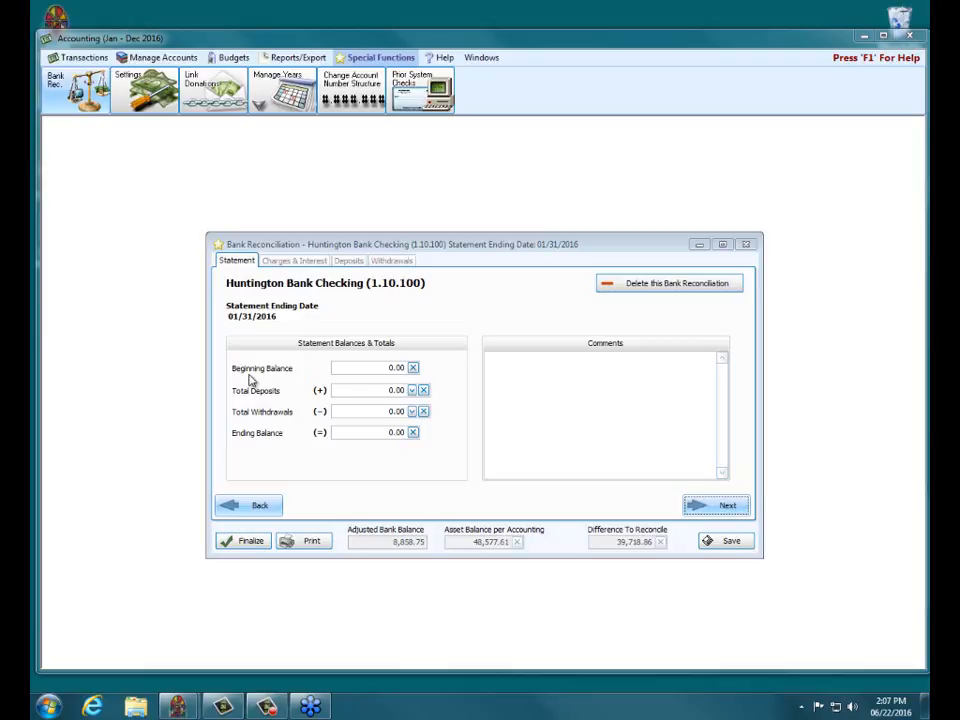
Set the statement's beginning balance to 39,718.86 and its total deposits to 25,445.47
{"action": "left_click", "coordinate": [378, 366]}
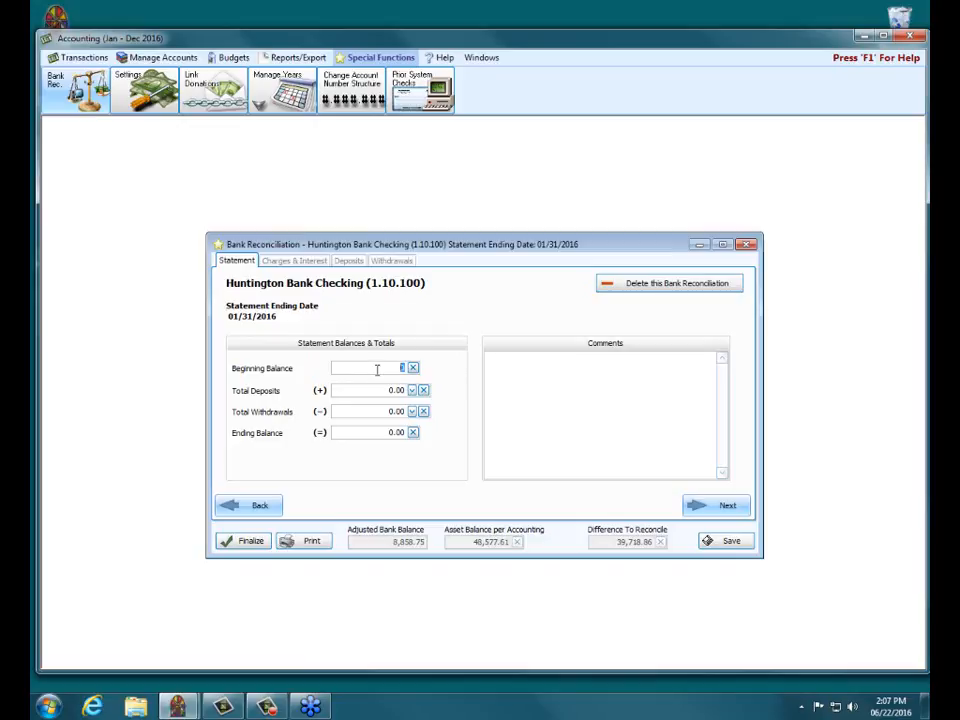
{"action": "type", "text": "39718.86"}
{"action": "key", "text": "Tab"}
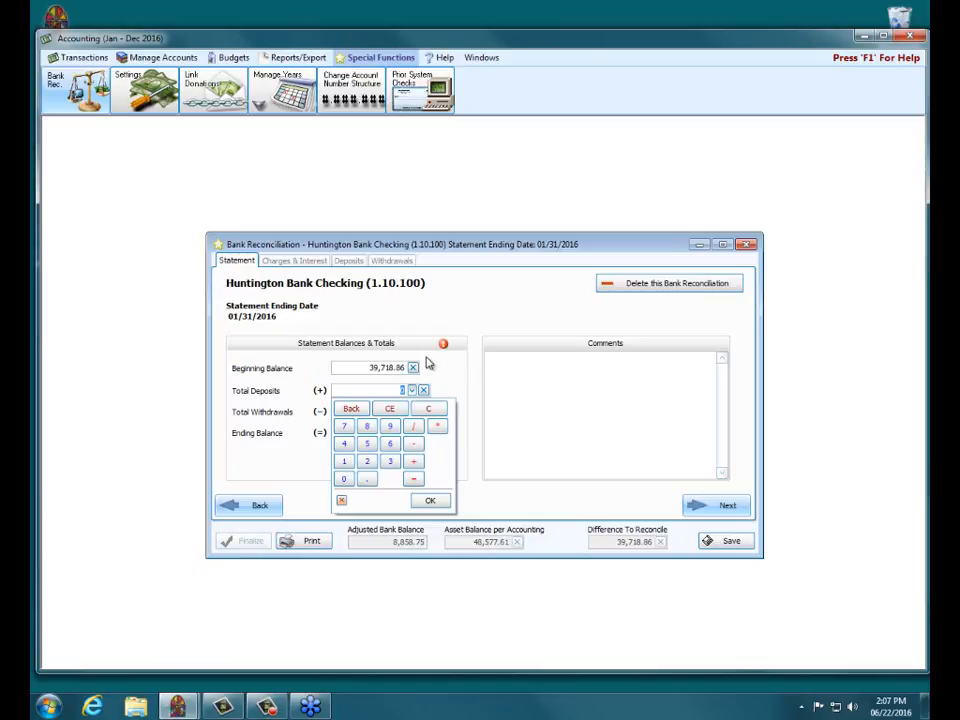
{"action": "type", "text": "25445.47"}
{"action": "key", "text": "Return"}
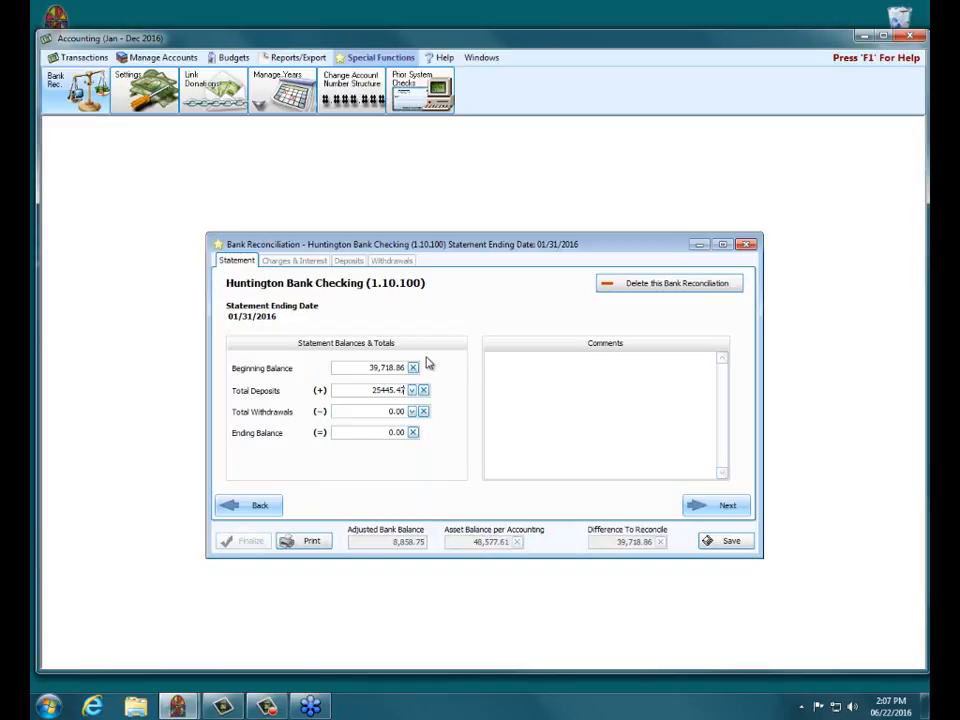
Set the statement's total withdrawals to 16,340.35 and its ending balance to 48,823.98
{"action": "left_click", "coordinate": [383, 412]}
{"action": "type", "text": "16,340.35"}
{"action": "key", "text": "Tab"}
{"action": "type", "text": "48823.98"}
{"action": "double_click", "coordinate": [388, 433]}
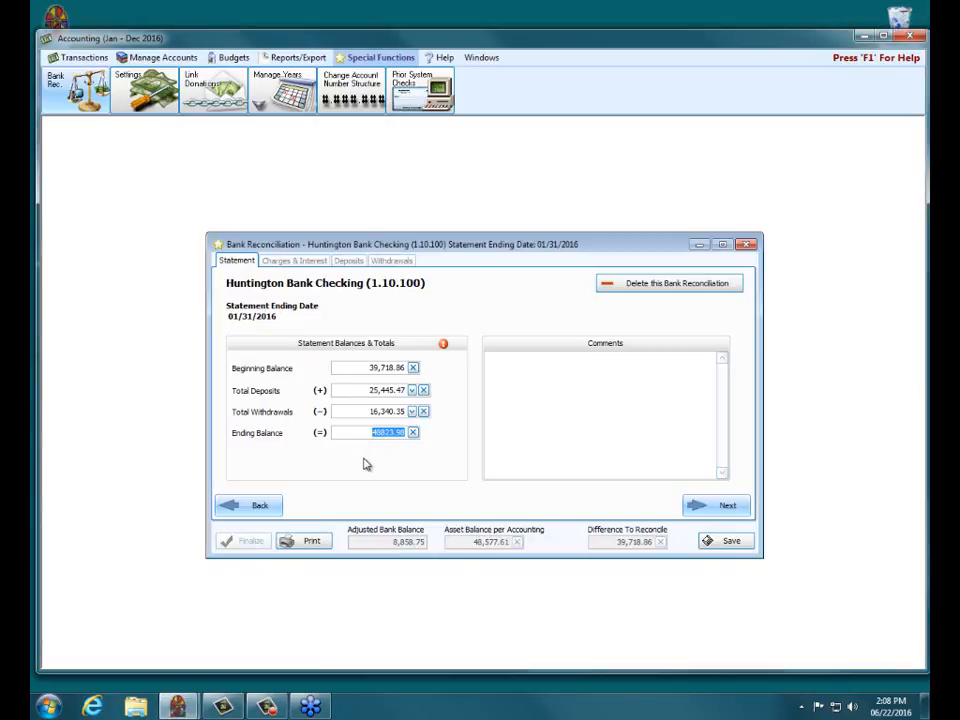
{"action": "key", "text": "Tab"}
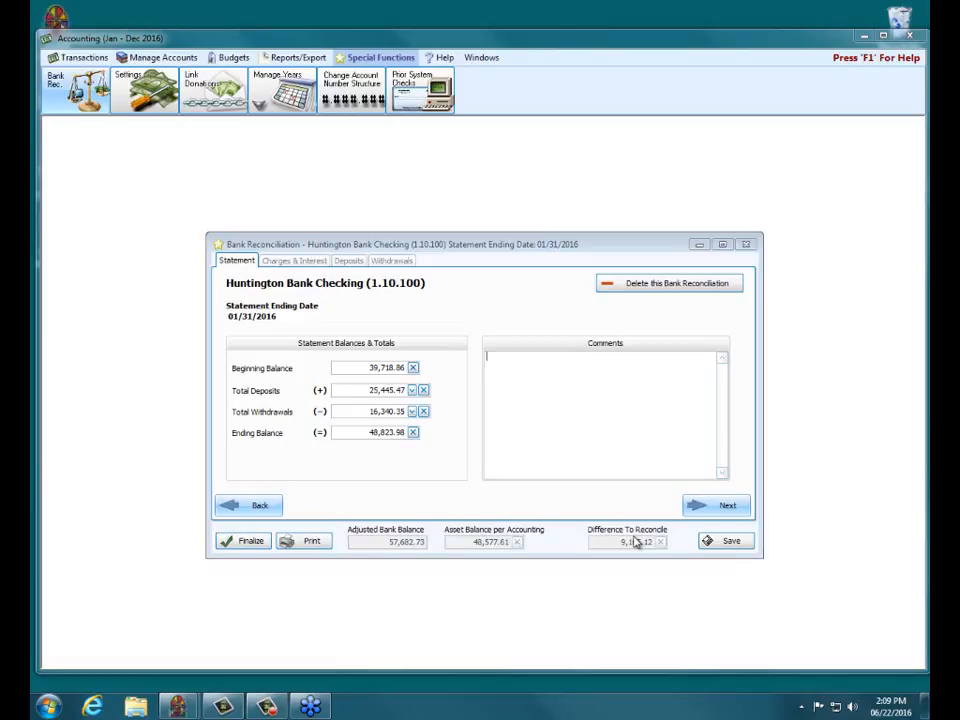
Proceed to charges and interest and record a 12.00 bank charge against the Bank Fees expense account
{"action": "left_click", "coordinate": [727, 507]}
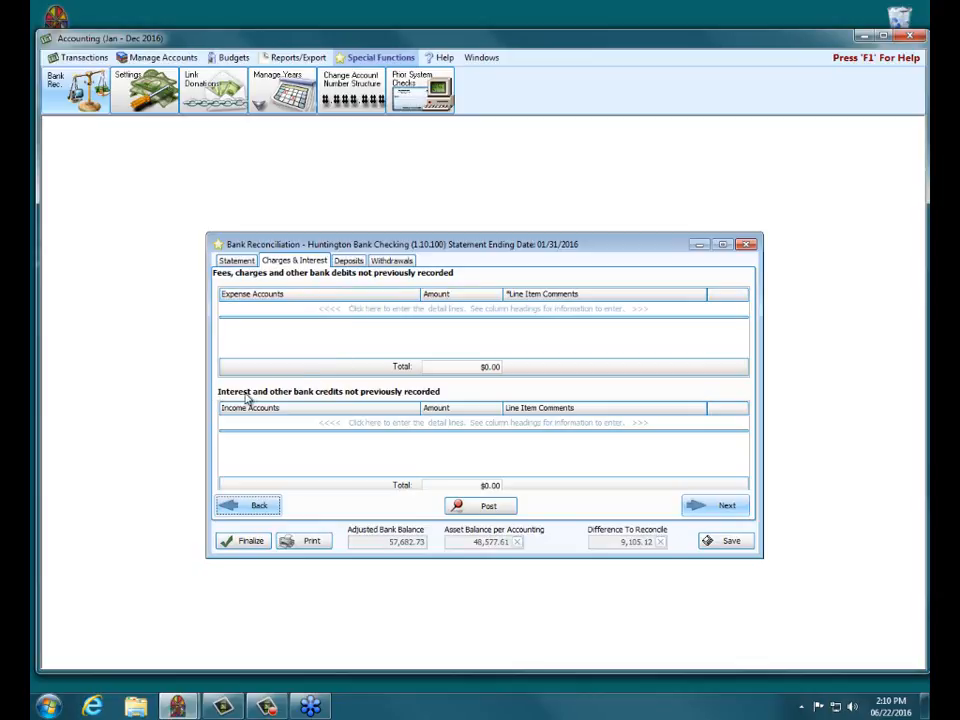
{"action": "left_click", "coordinate": [313, 312]}
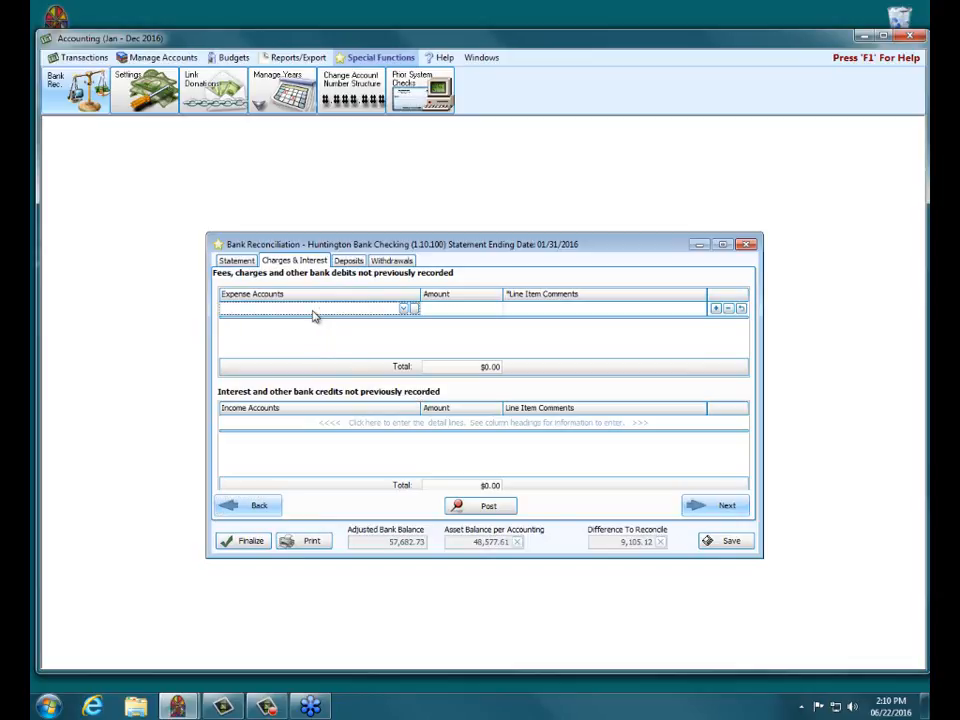
{"action": "type", "text": "bank"}
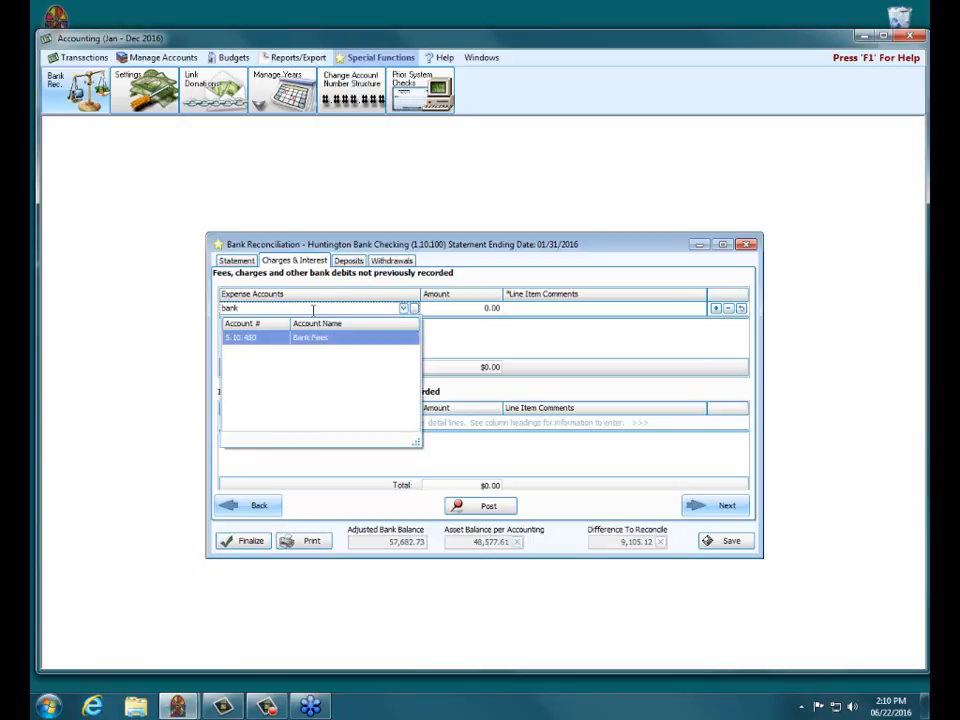
{"action": "key", "text": "Tab"}
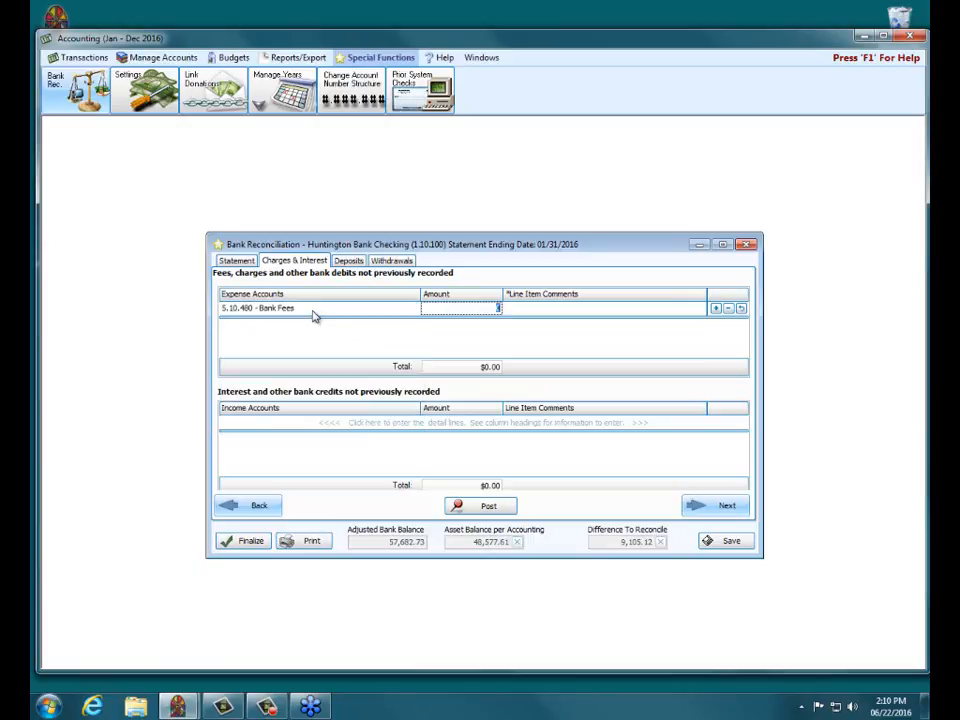
{"action": "type", "text": "12.0"}
Record 3.47 of interest in the Interest - Checking & Saving income account and post the charges and interest
{"action": "left_click", "coordinate": [254, 428]}
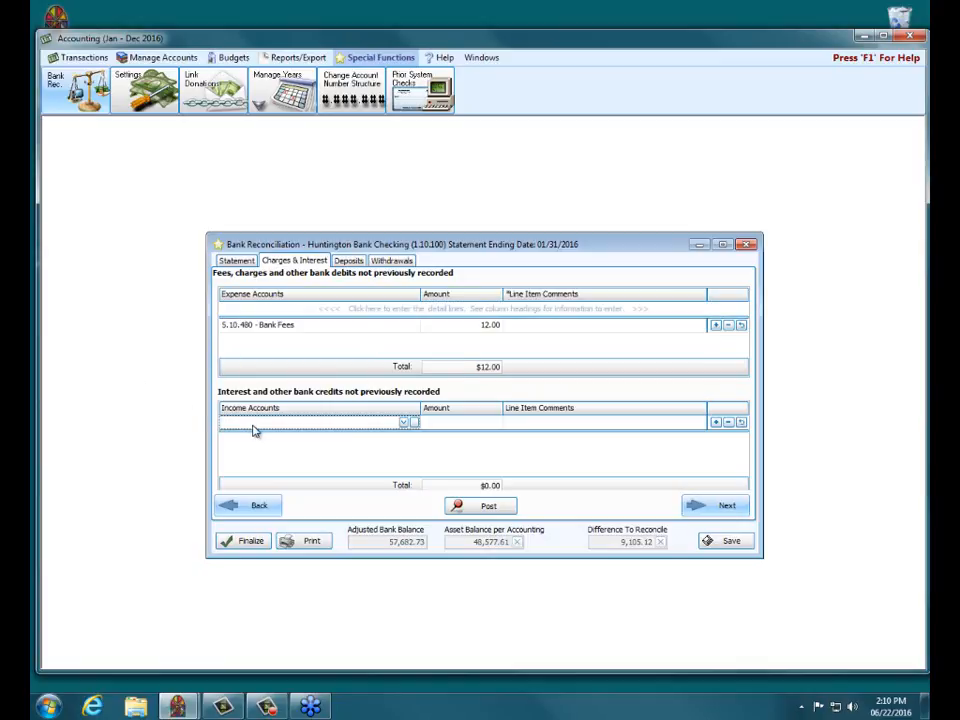
{"action": "type", "text": "intere"}
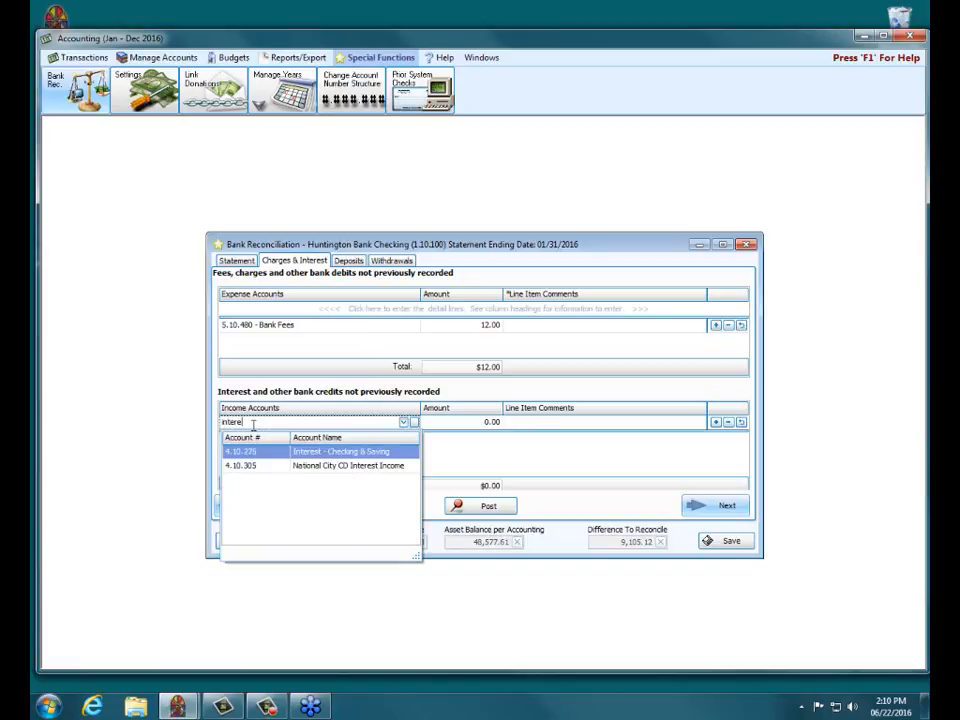
{"action": "key", "text": "Return"}
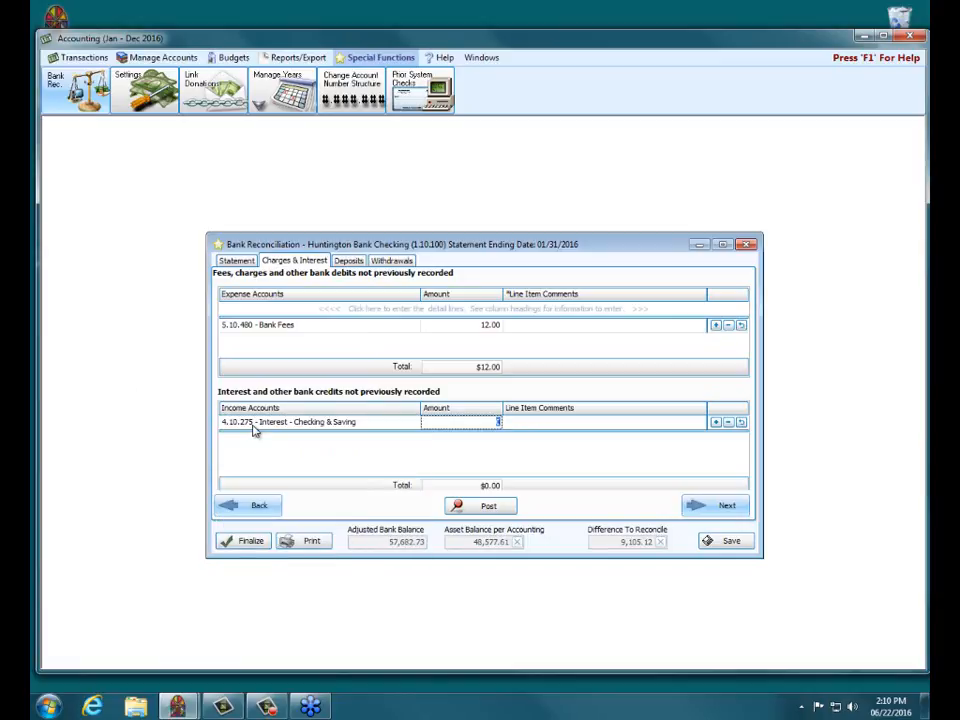
{"action": "type", "text": "3.47"}
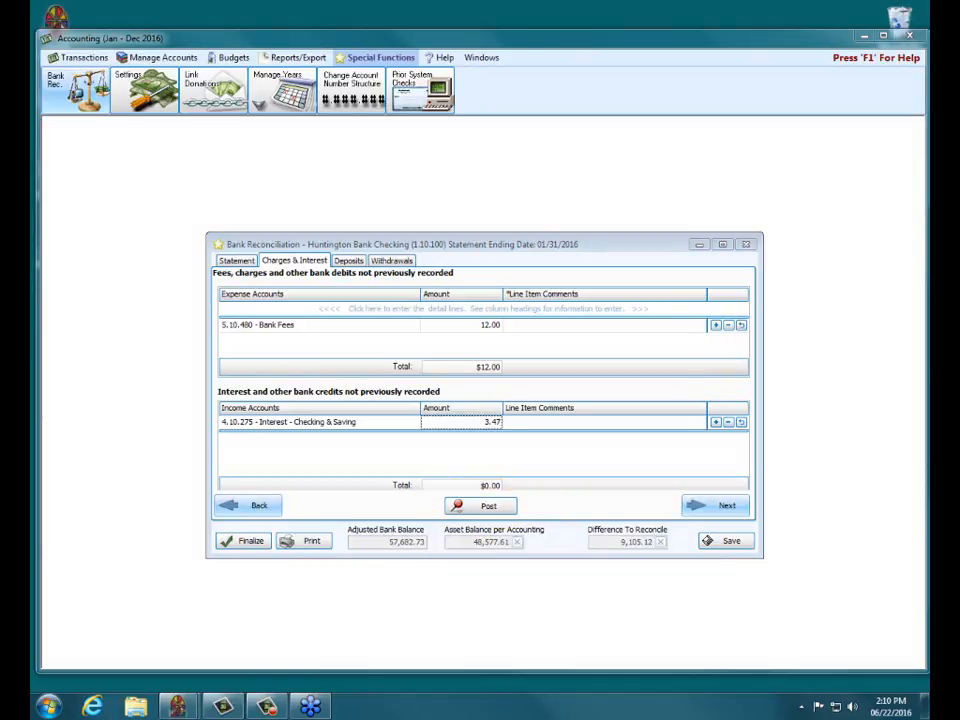
{"action": "left_click", "coordinate": [494, 510]}
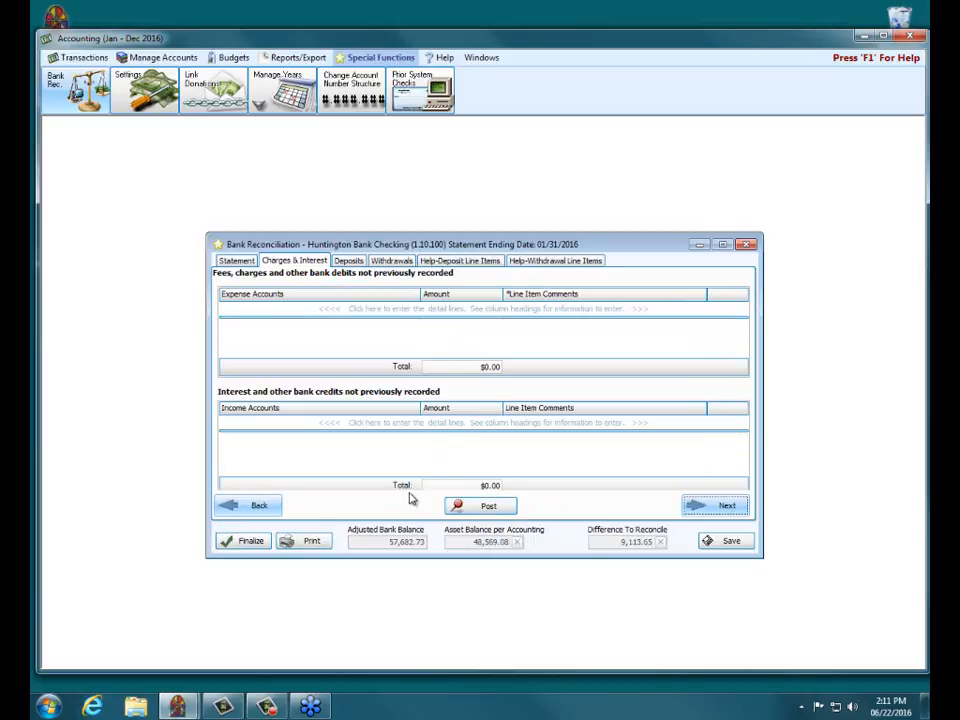
Proceed to the deposits of the reconciliation and widen and reposition the window to show more of the comments
{"action": "left_click", "coordinate": [710, 506]}
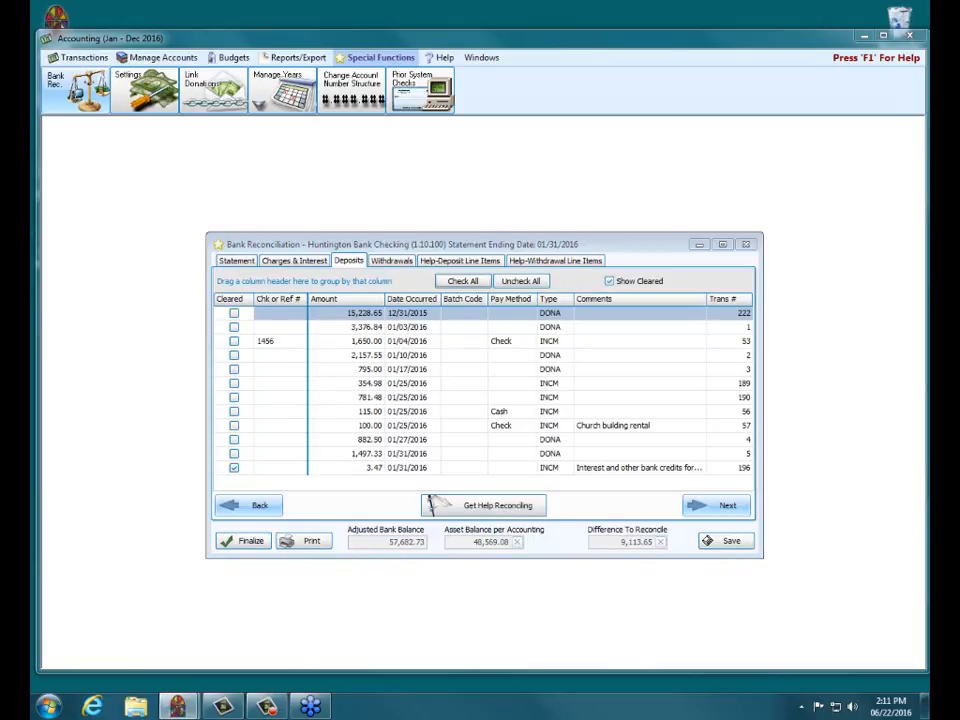
{"action": "left_click", "coordinate": [463, 281]}
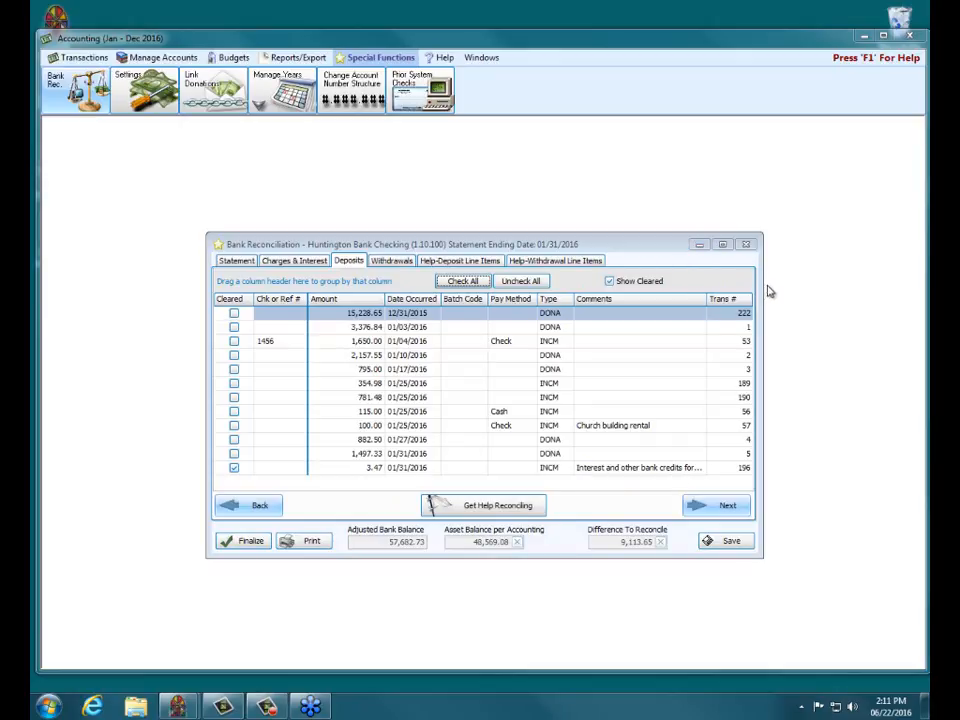
{"action": "left_click_drag", "start_coordinate": [764, 284], "coordinate": [821, 288]}
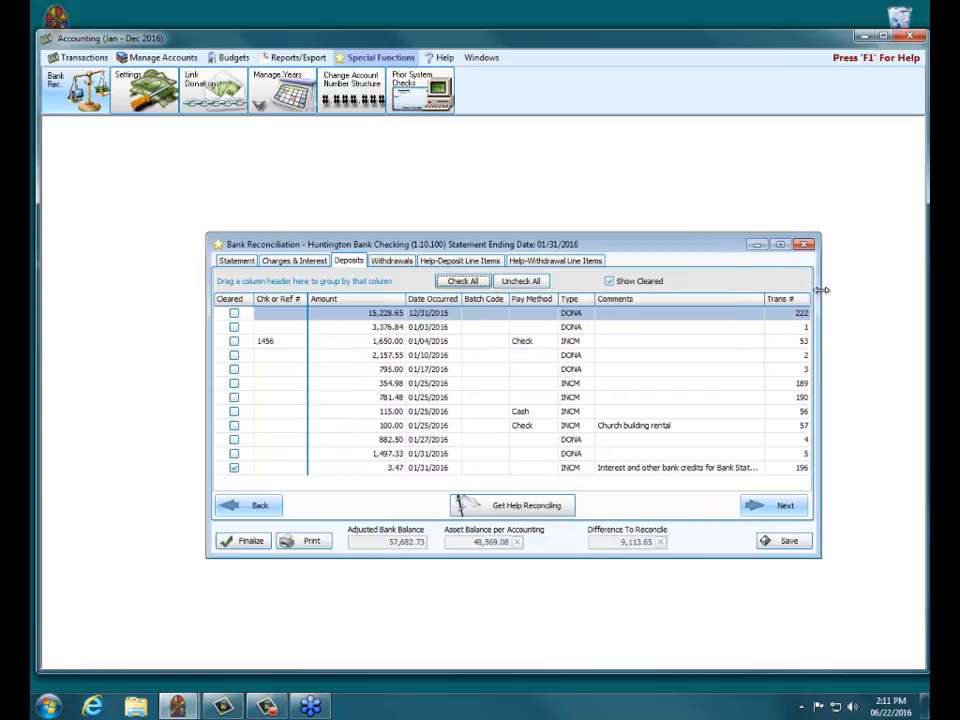
{"action": "left_click_drag", "start_coordinate": [562, 244], "coordinate": [522, 238]}
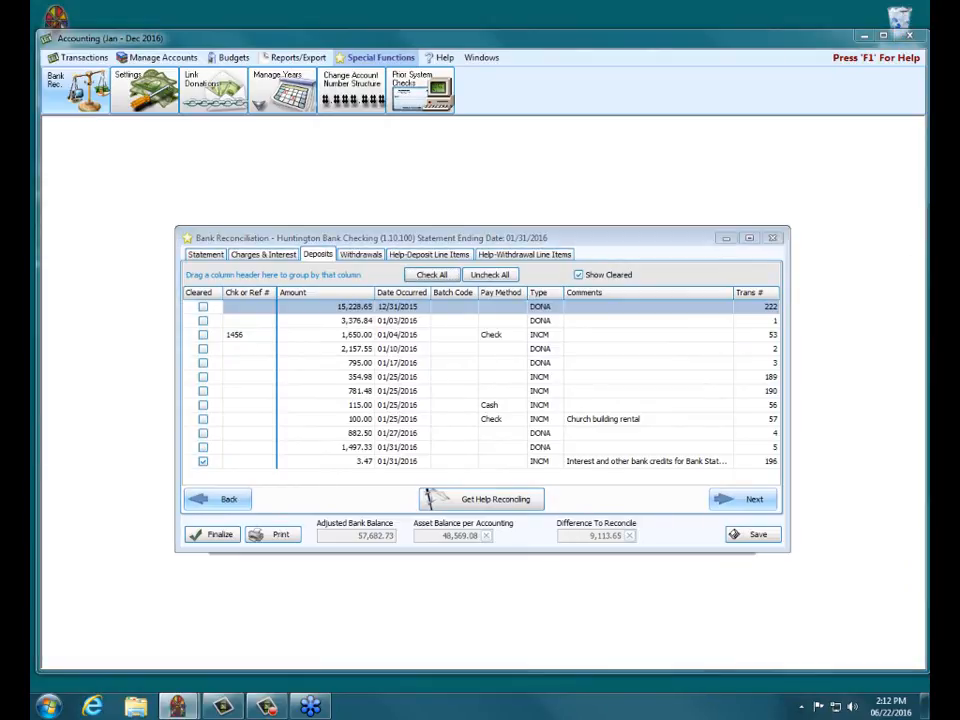
{"action": "left_click", "coordinate": [203, 306]}
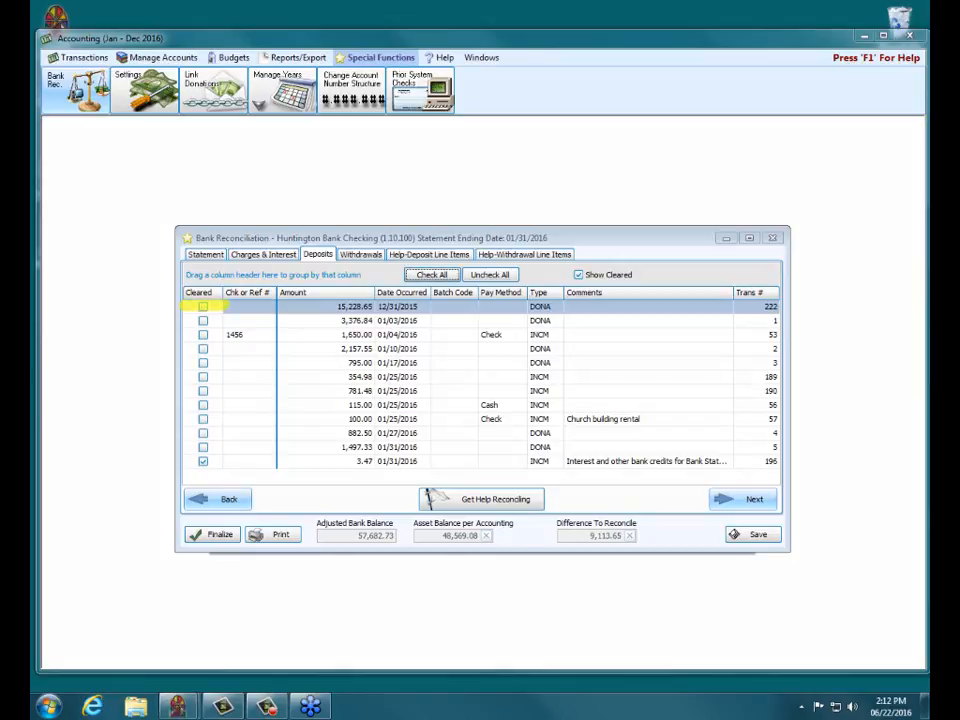
{"action": "mouse_move", "coordinate": [191, 293]}
{"action": "left_mouse_down"}
{"action": "mouse_move", "coordinate": [212, 294]}
{"action": "mouse_move", "coordinate": [223, 314]}
{"action": "mouse_move", "coordinate": [210, 351]}
{"action": "left_mouse_up"}
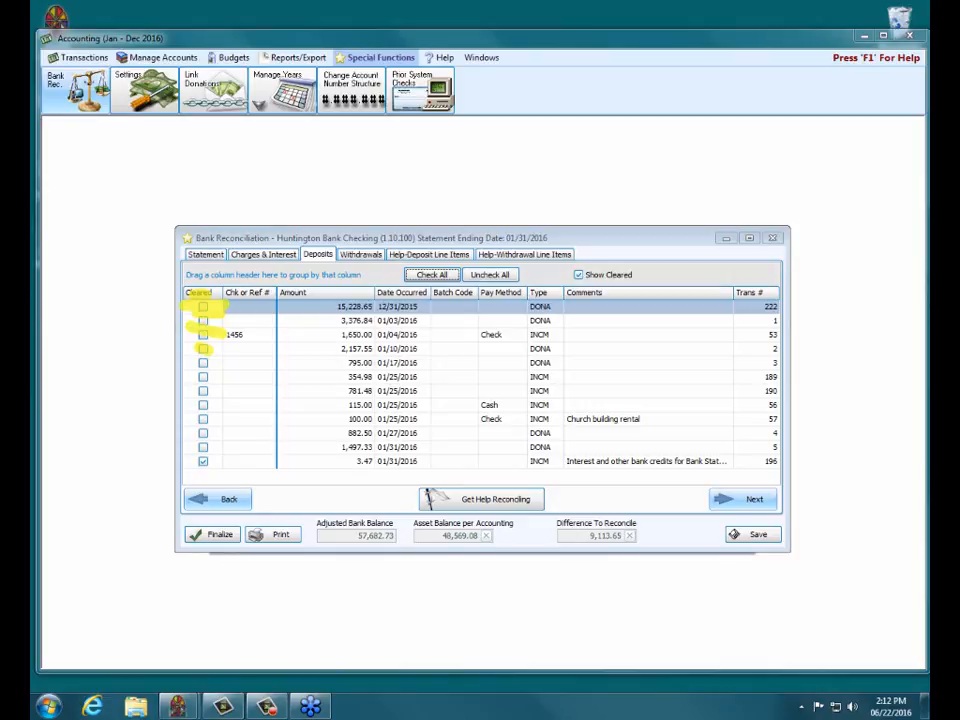
{"action": "key", "text": "Escape"}
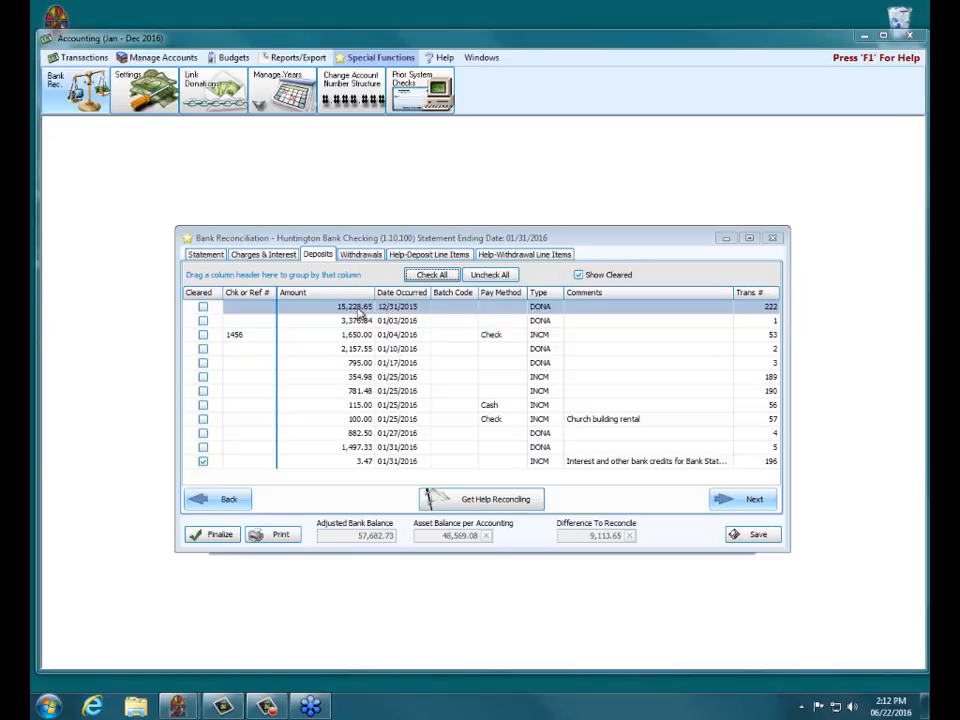
Mark every deposit from 12/31/2015 through 01/27/2016 as cleared, leaving the 1,497.33 deposit of 01/31/2016 uncleared
{"action": "left_click", "coordinate": [204, 307]}
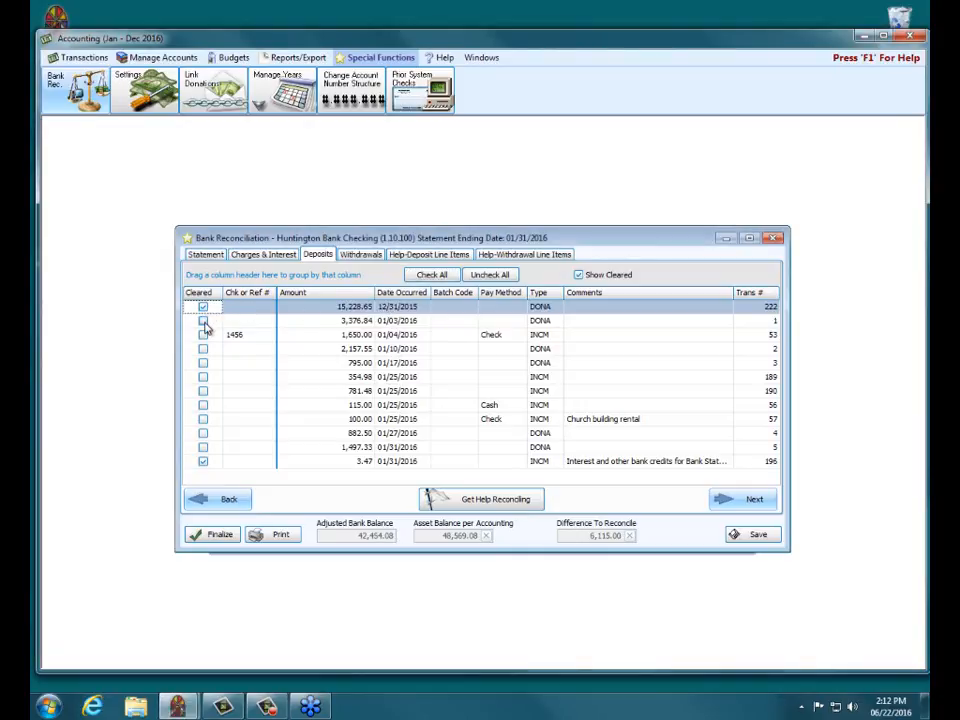
{"action": "left_click", "coordinate": [203, 321]}
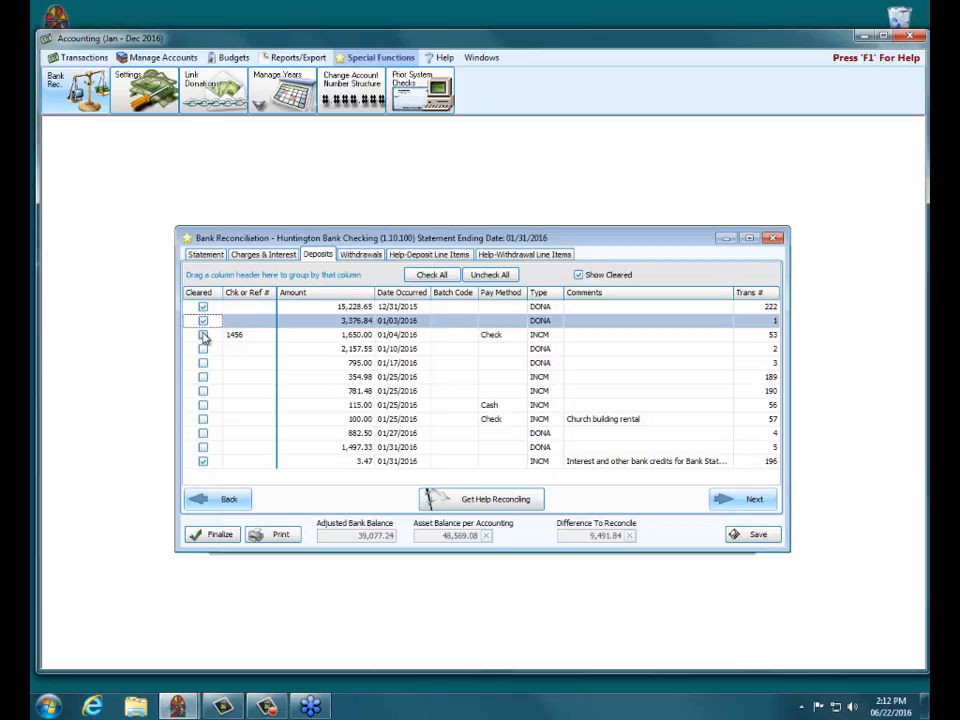
{"action": "left_click", "coordinate": [203, 335]}
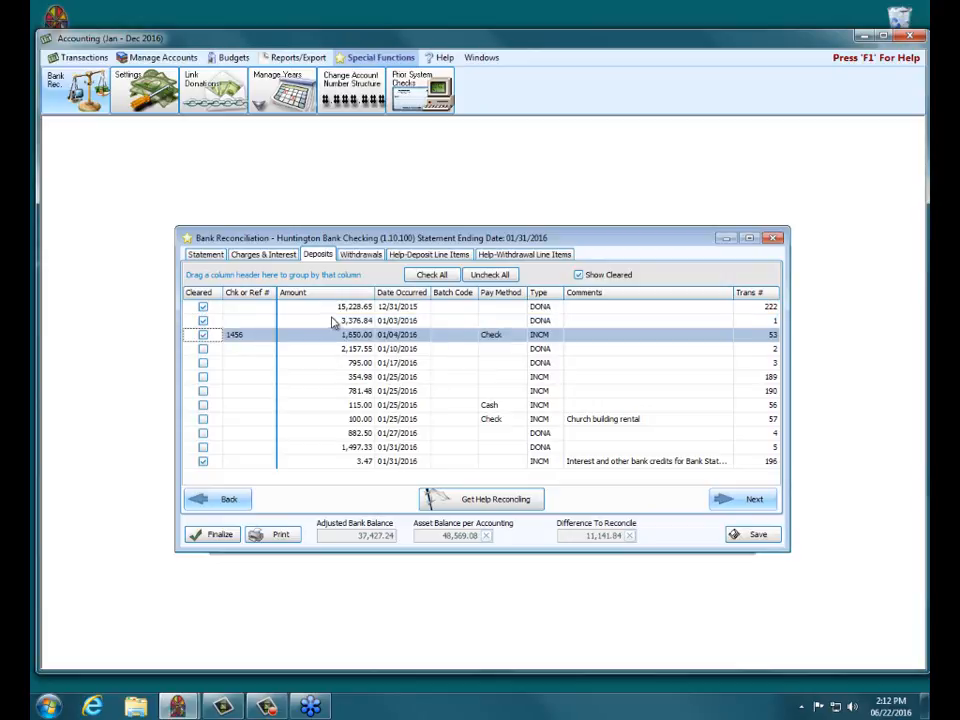
{"action": "left_click", "coordinate": [203, 349]}
{"action": "left_click", "coordinate": [203, 363]}
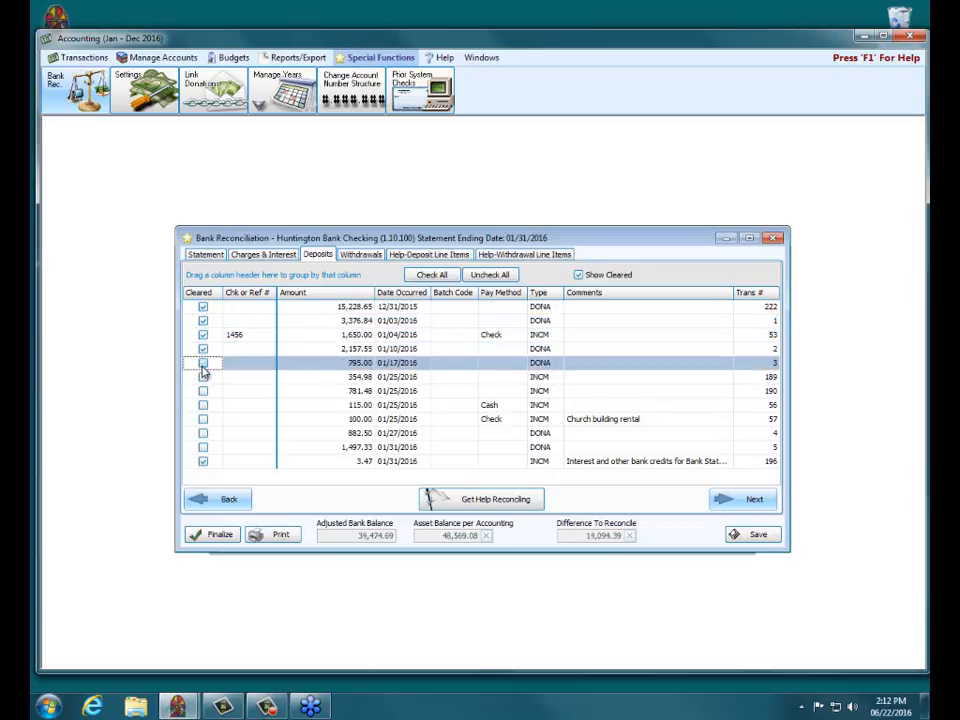
{"action": "left_click", "coordinate": [203, 377]}
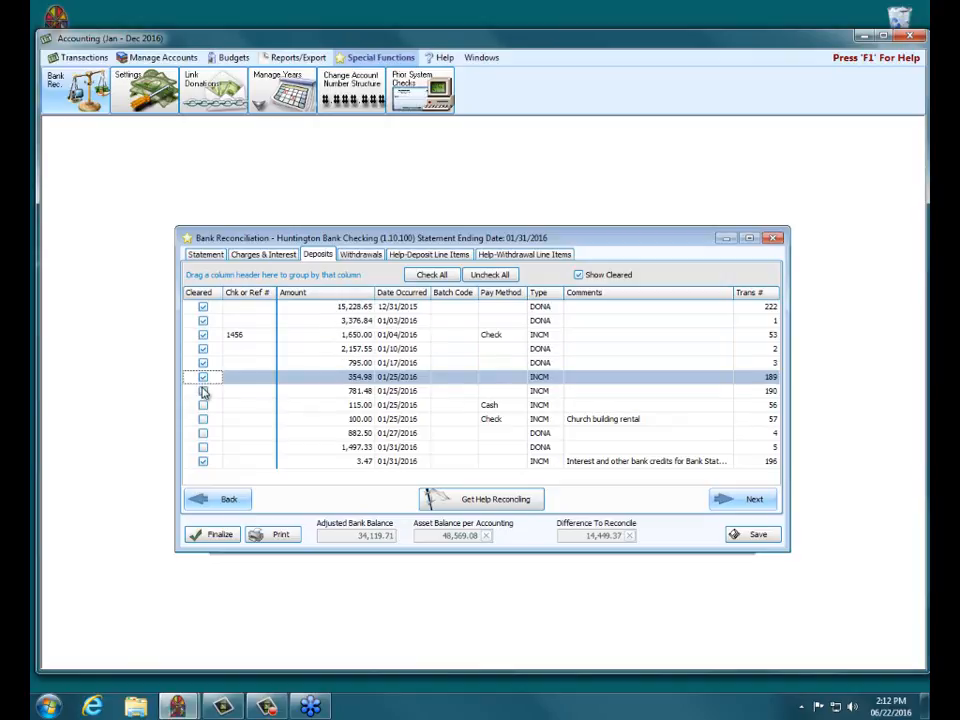
{"action": "left_click", "coordinate": [203, 391]}
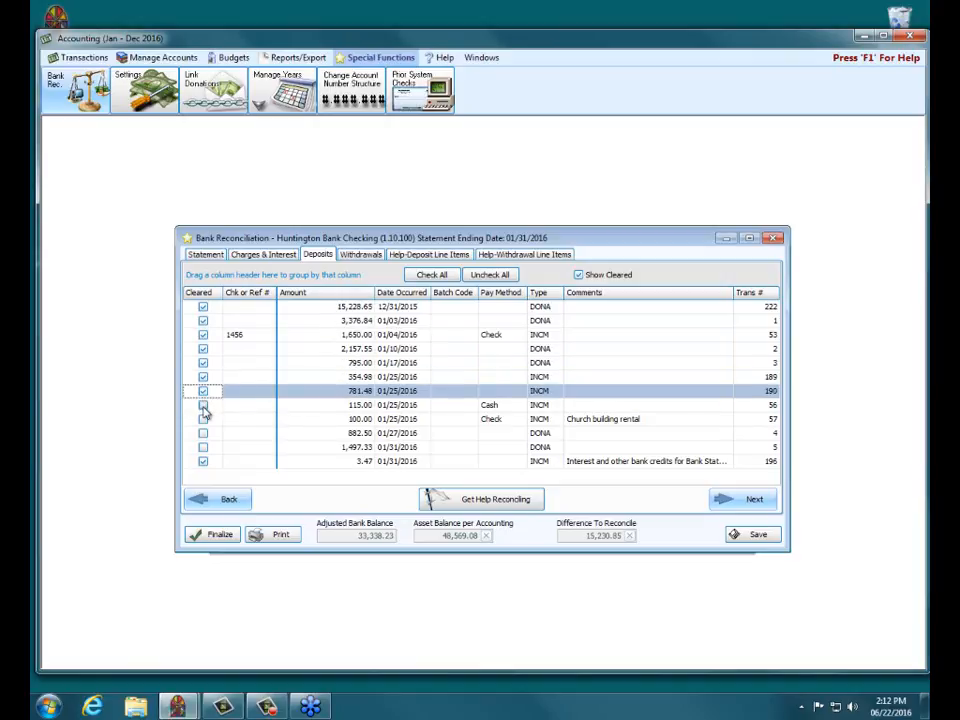
{"action": "left_click", "coordinate": [203, 405]}
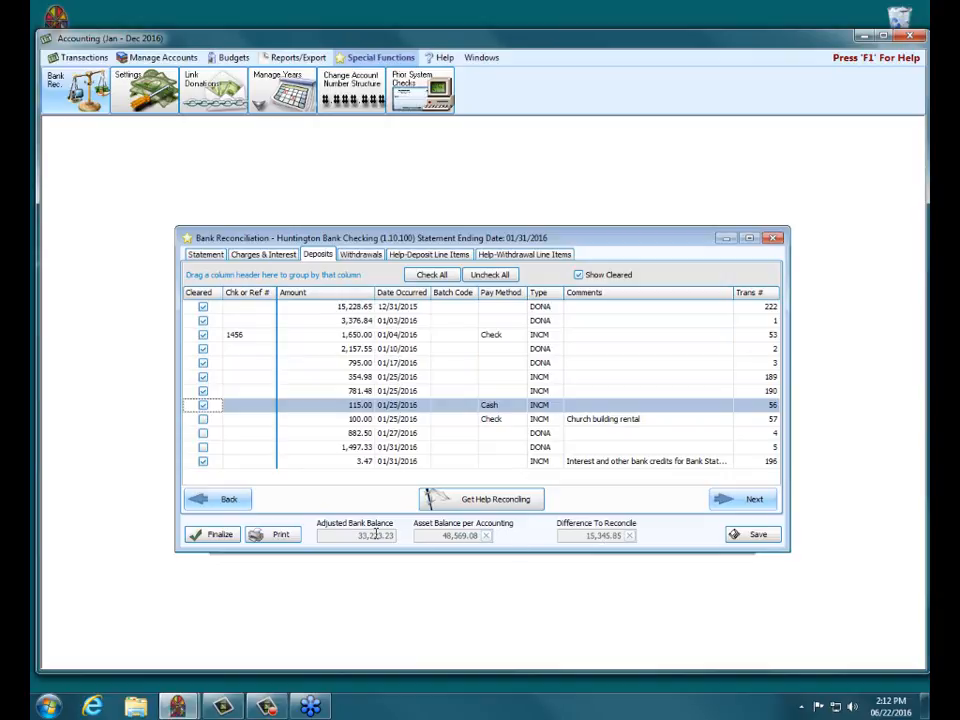
{"action": "left_click", "coordinate": [203, 424]}
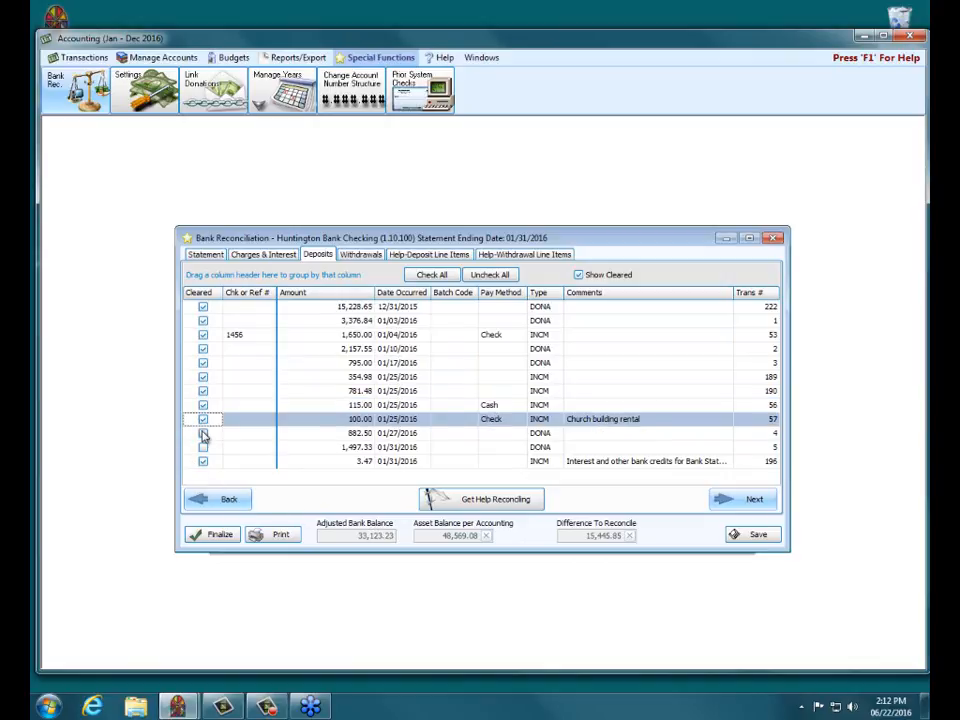
{"action": "left_click", "coordinate": [204, 434]}
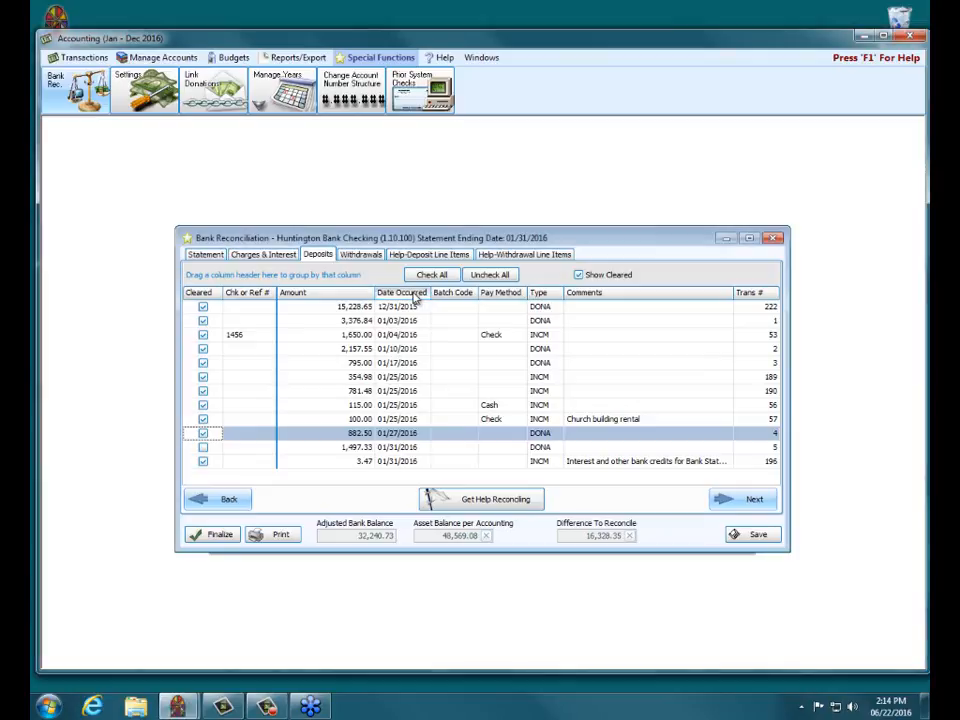
Group the deposits by Date Occurred to examine the daily totals and their entries, and remove the grouping again
{"action": "left_click_drag", "start_coordinate": [408, 293], "coordinate": [289, 278]}
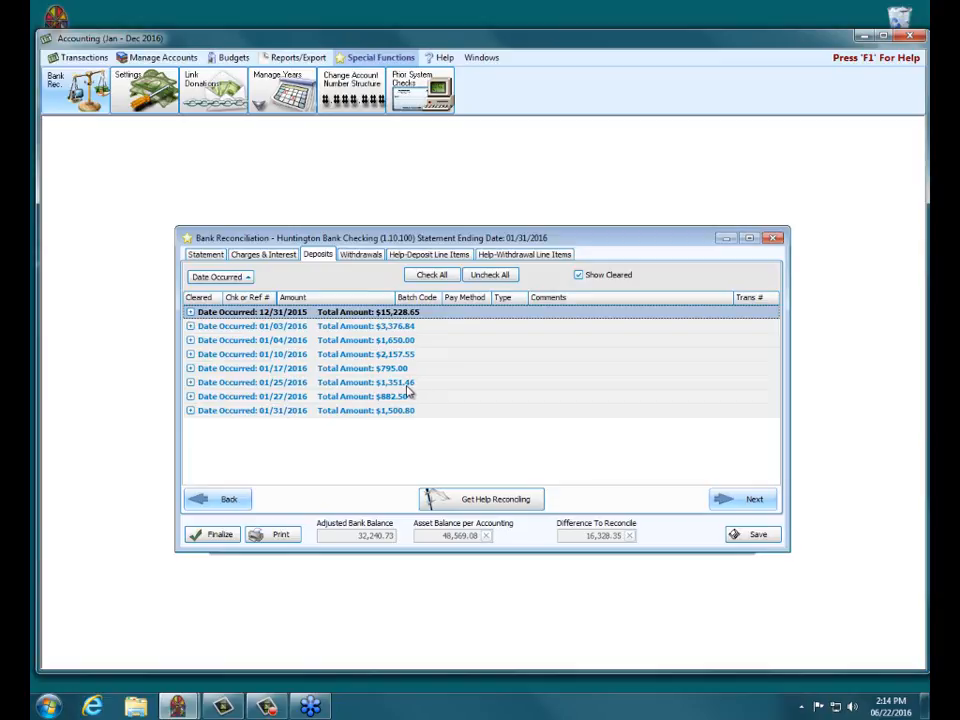
{"action": "left_click", "coordinate": [190, 383]}
{"action": "left_click", "coordinate": [190, 383]}
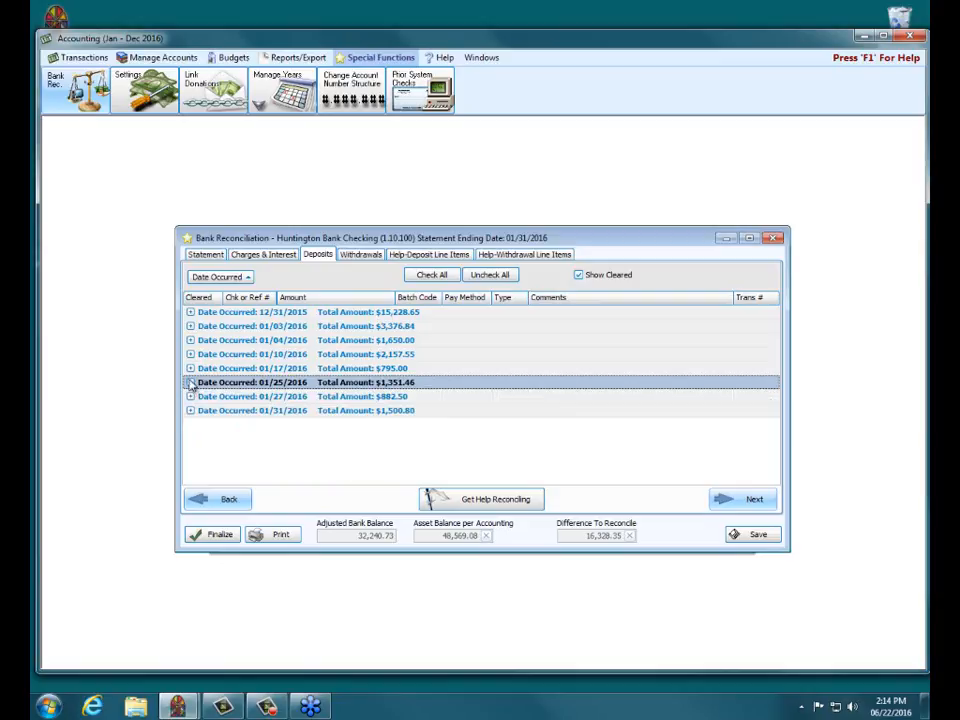
{"action": "left_click", "coordinate": [190, 368]}
{"action": "left_click", "coordinate": [190, 368]}
{"action": "left_click", "coordinate": [190, 354]}
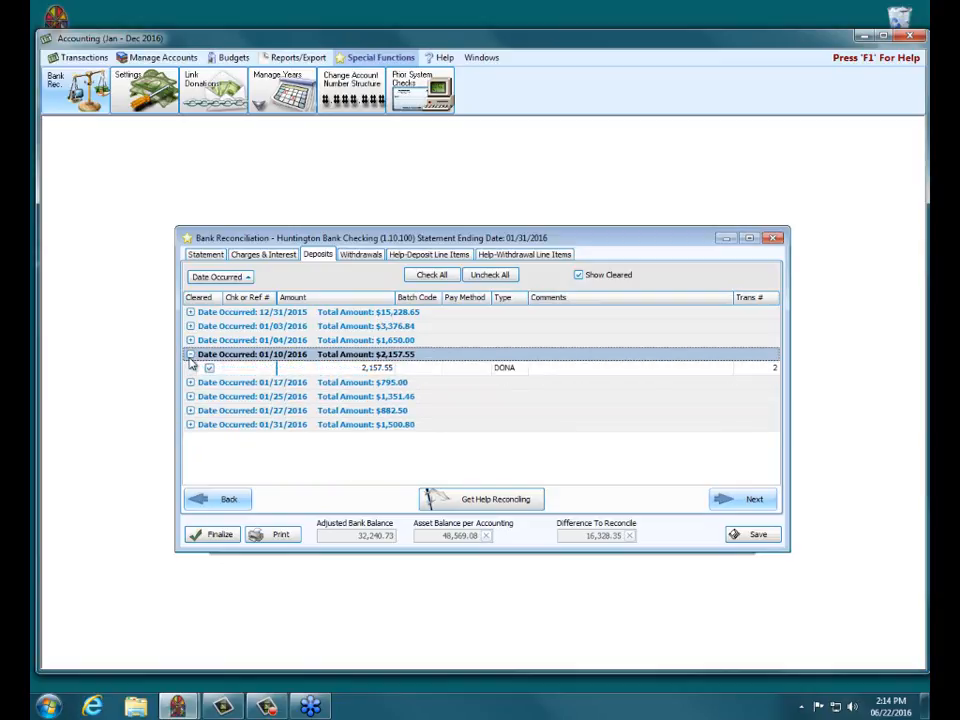
{"action": "left_click", "coordinate": [190, 354]}
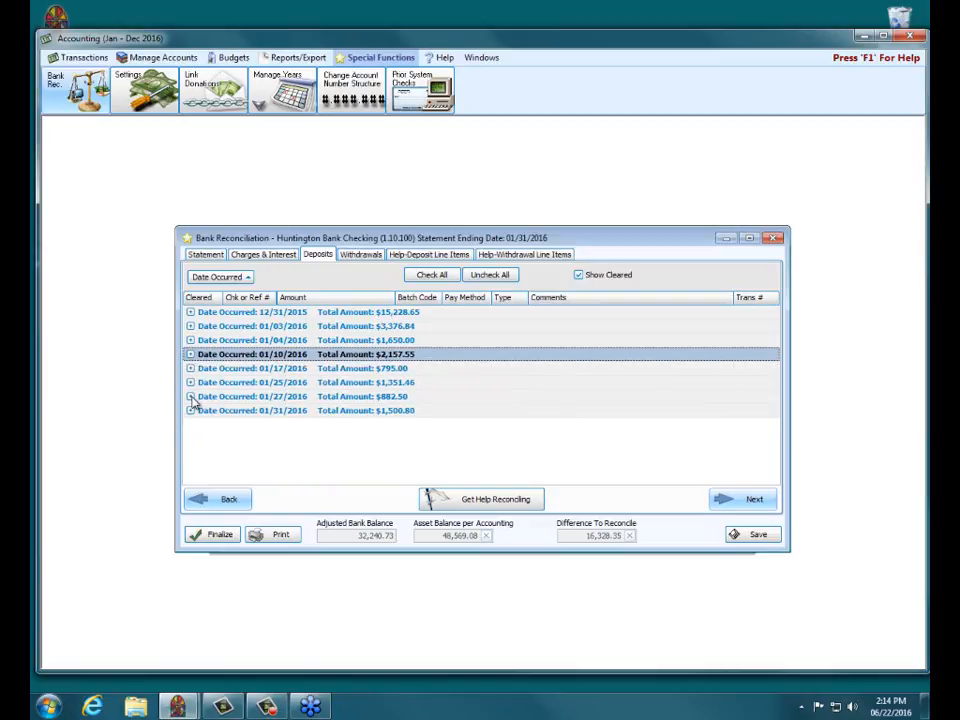
{"action": "left_click", "coordinate": [191, 397]}
{"action": "left_click", "coordinate": [191, 397]}
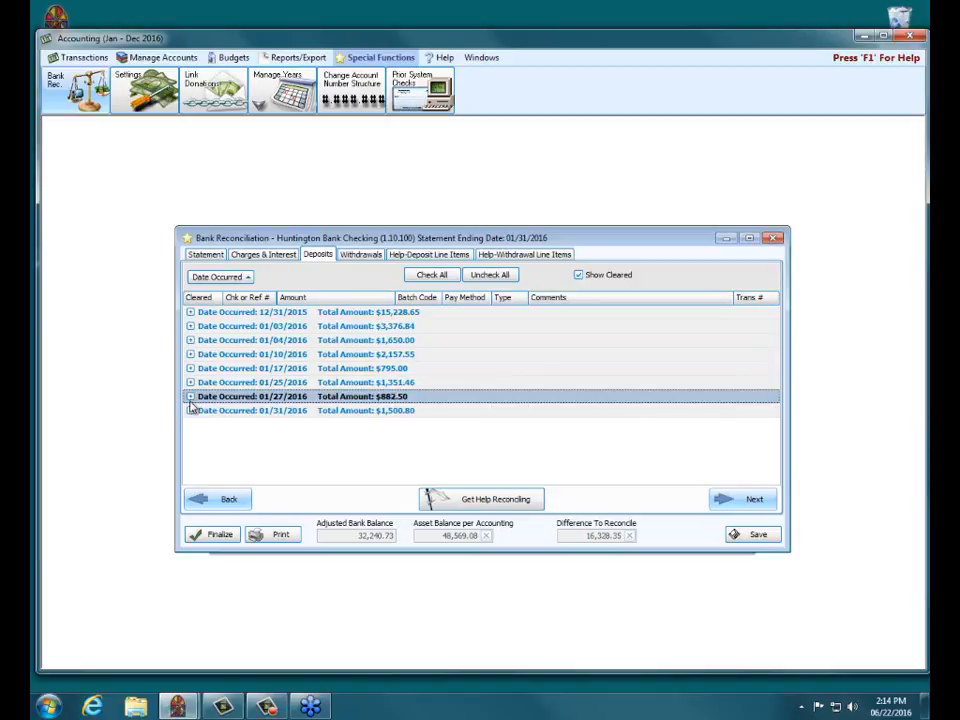
{"action": "left_click", "coordinate": [191, 411]}
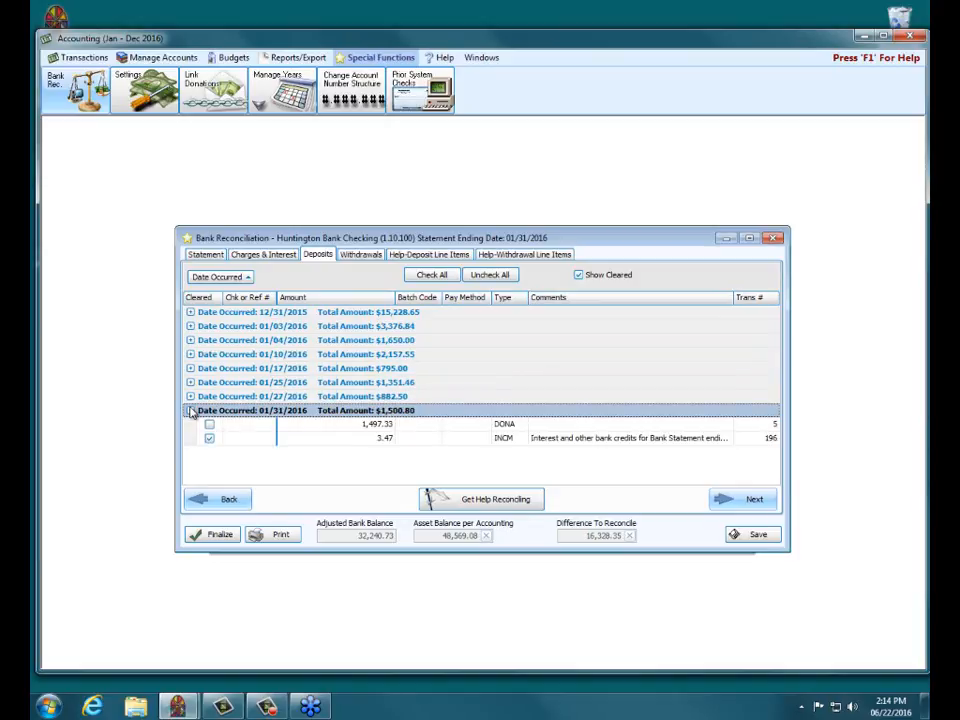
{"action": "left_click", "coordinate": [191, 411]}
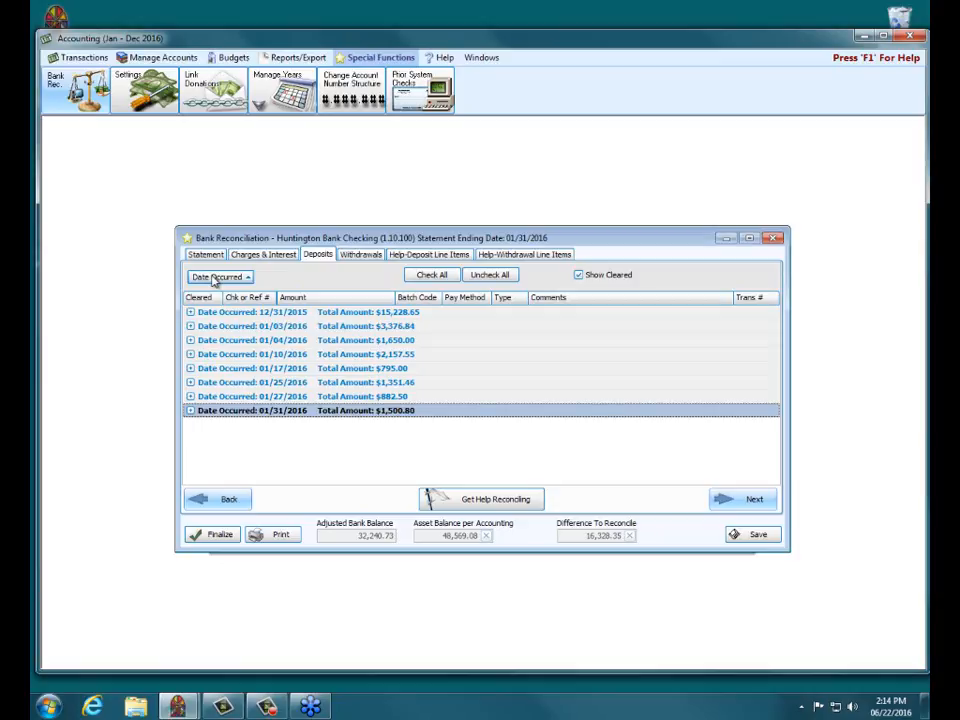
{"action": "left_click_drag", "start_coordinate": [213, 280], "coordinate": [362, 300]}
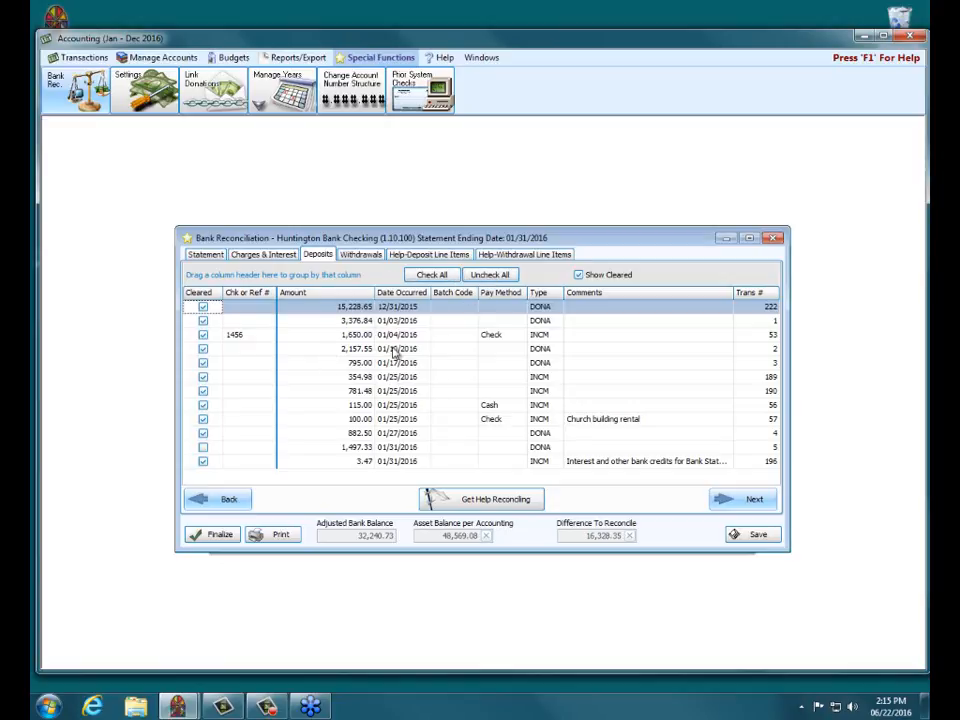
Proceed to the withdrawals and mark all of them as cleared except checks 98341, 98344 and 7736
{"action": "left_click", "coordinate": [728, 503]}
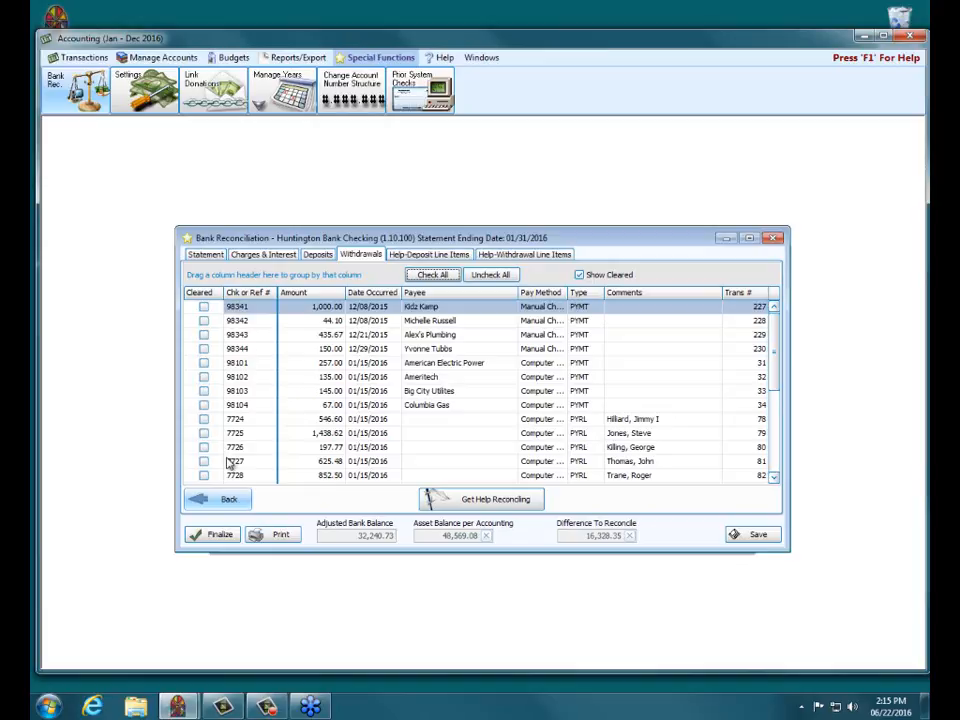
{"action": "left_click", "coordinate": [431, 276]}
{"action": "left_click", "coordinate": [203, 308]}
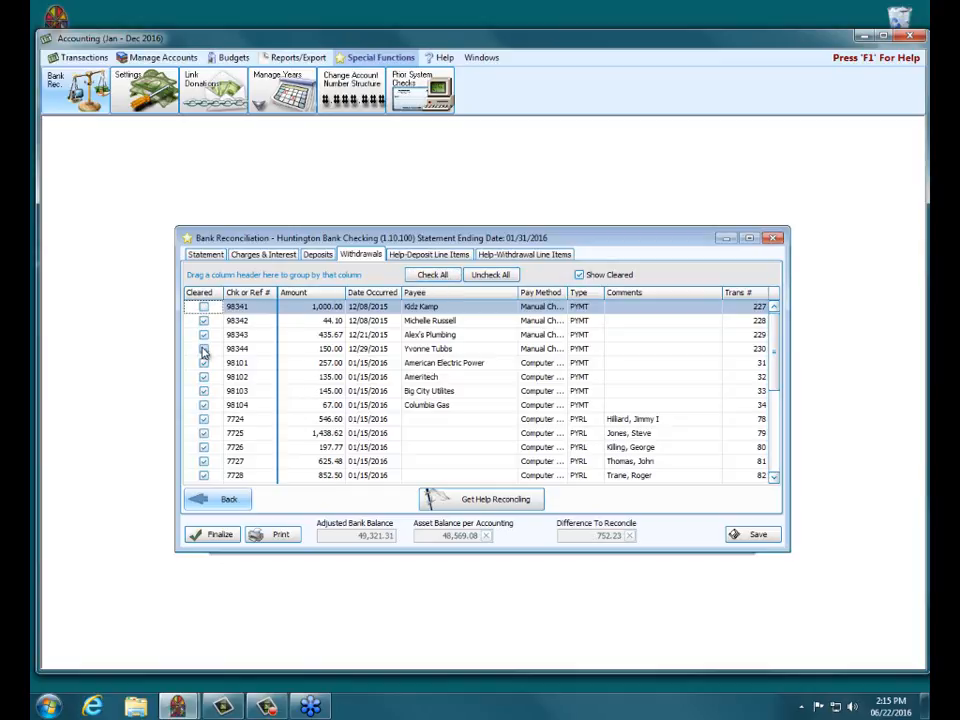
{"action": "left_click", "coordinate": [203, 350]}
{"action": "left_click_drag", "start_coordinate": [776, 392], "coordinate": [773, 474]}
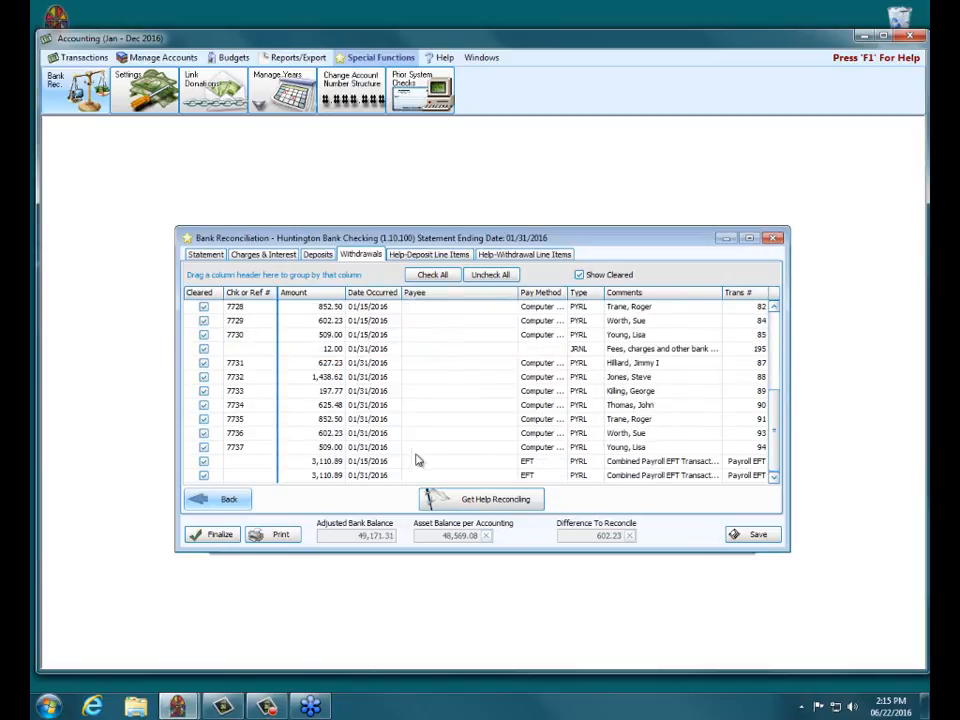
{"action": "left_click", "coordinate": [204, 434]}
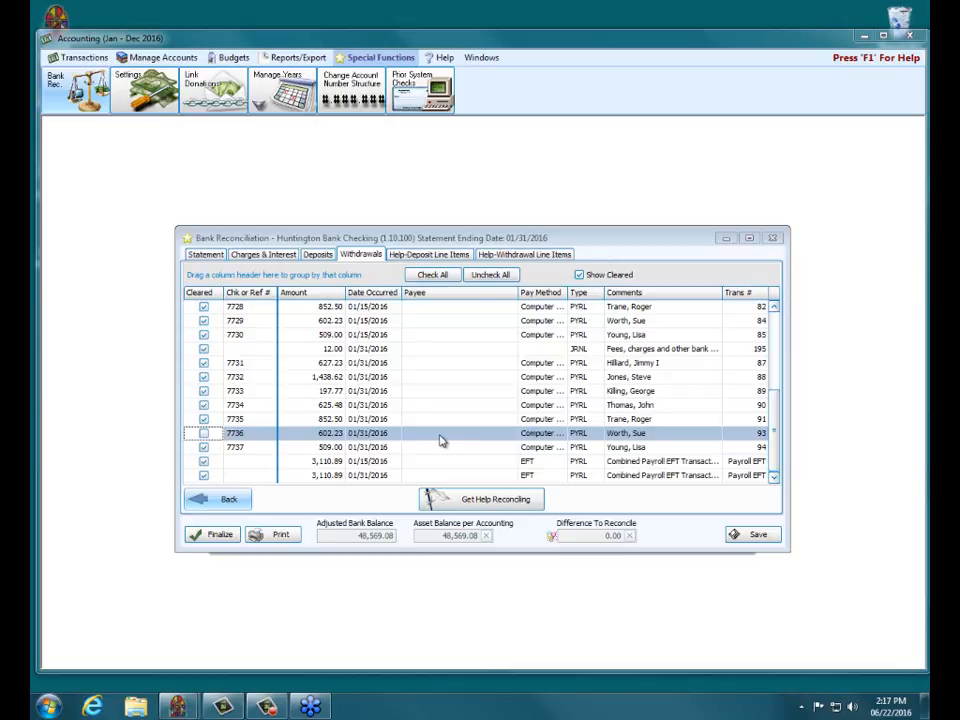
Get help reconciling and examine the deposit comparison, the withdrawal comparison and the withdrawal line items
{"action": "left_click", "coordinate": [468, 503]}
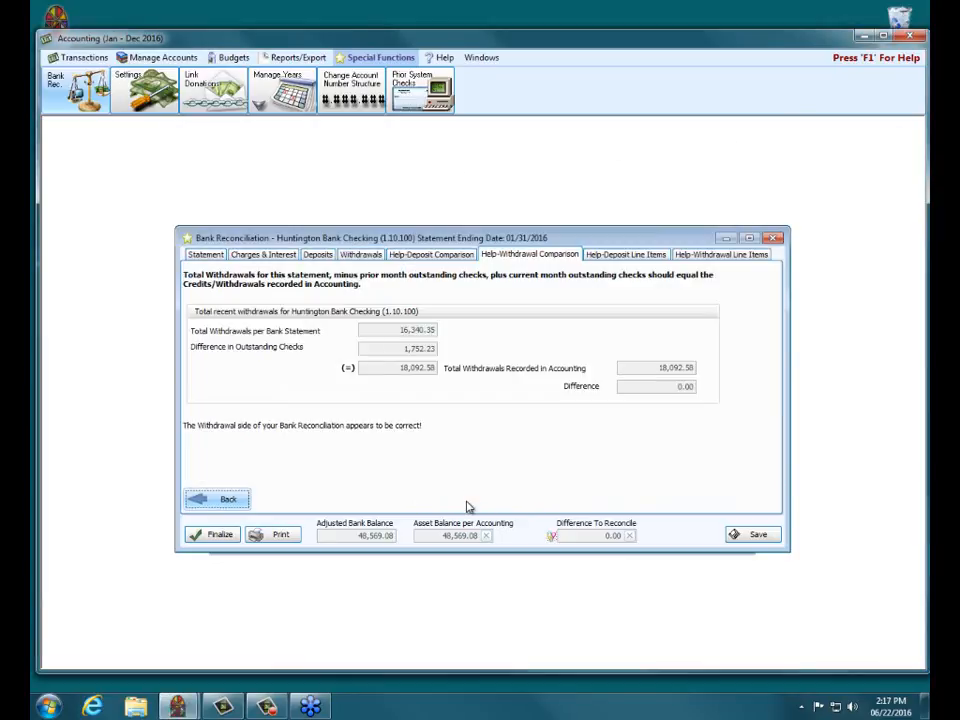
{"action": "left_click", "coordinate": [440, 256]}
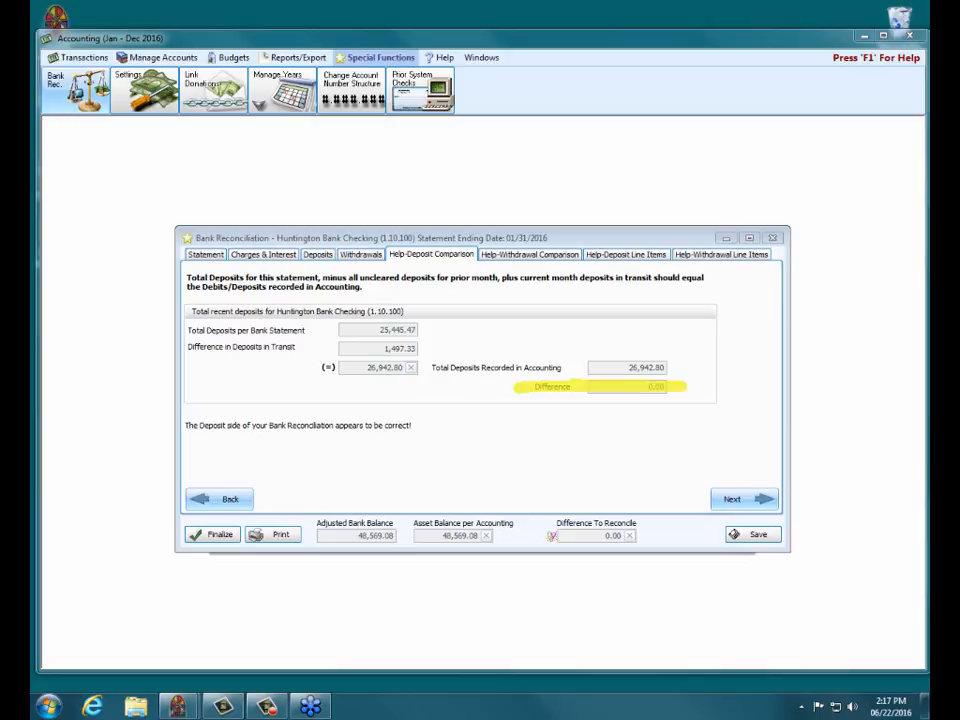
{"action": "left_click", "coordinate": [517, 256]}
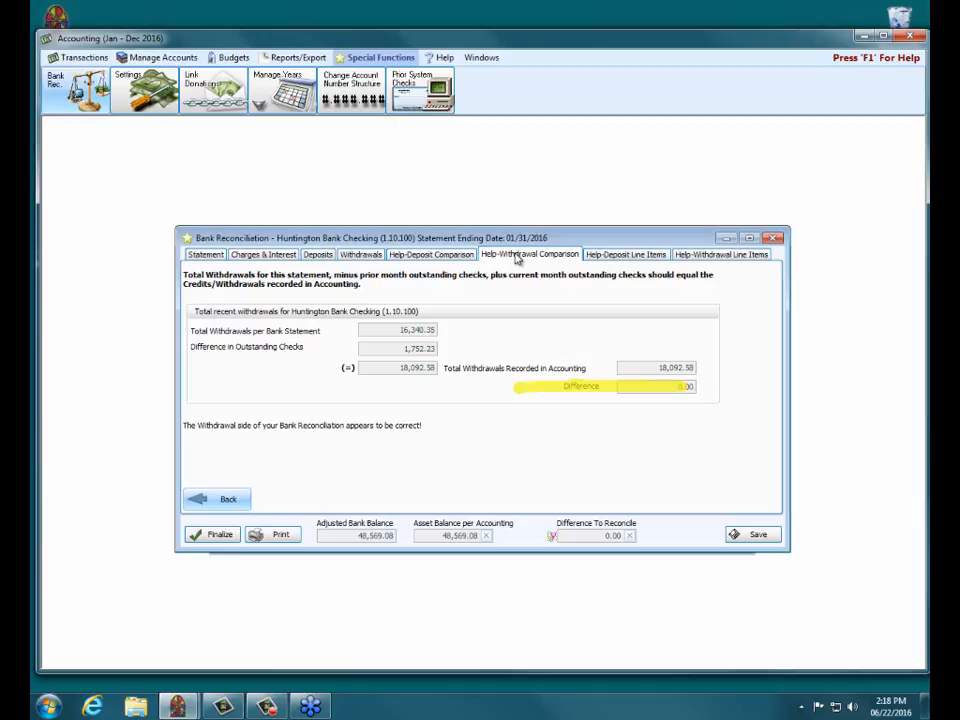
{"action": "left_click", "coordinate": [719, 256]}
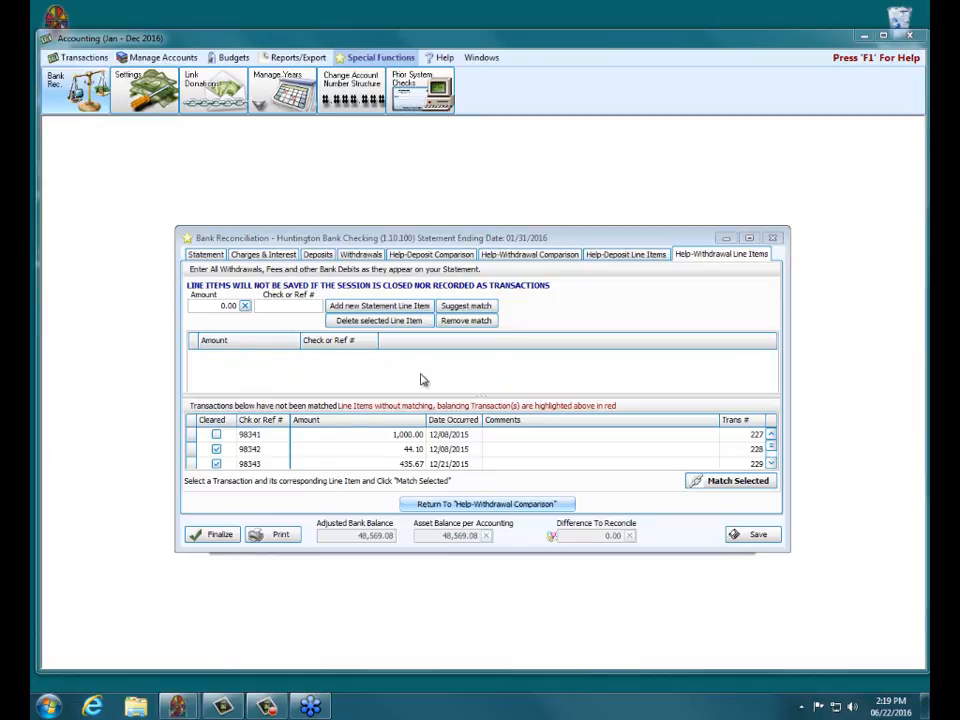
Print the Bank Reconciliation report for Huntington Bank Checking, statement ending 01/31/2016, to the preview
{"action": "left_click", "coordinate": [281, 537]}
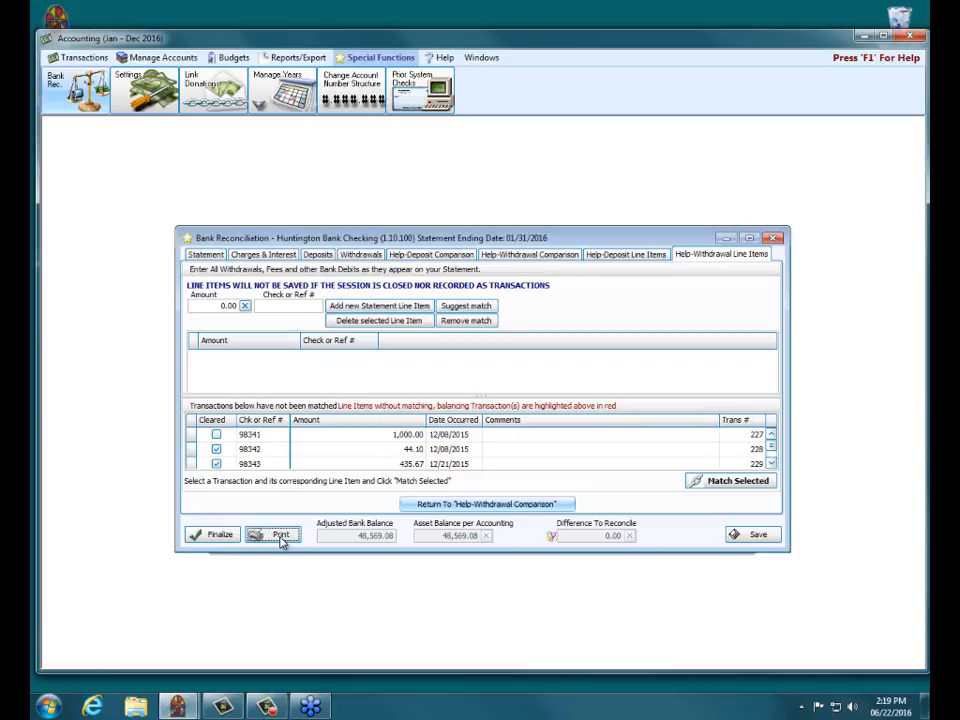
{"action": "left_click", "coordinate": [281, 535]}
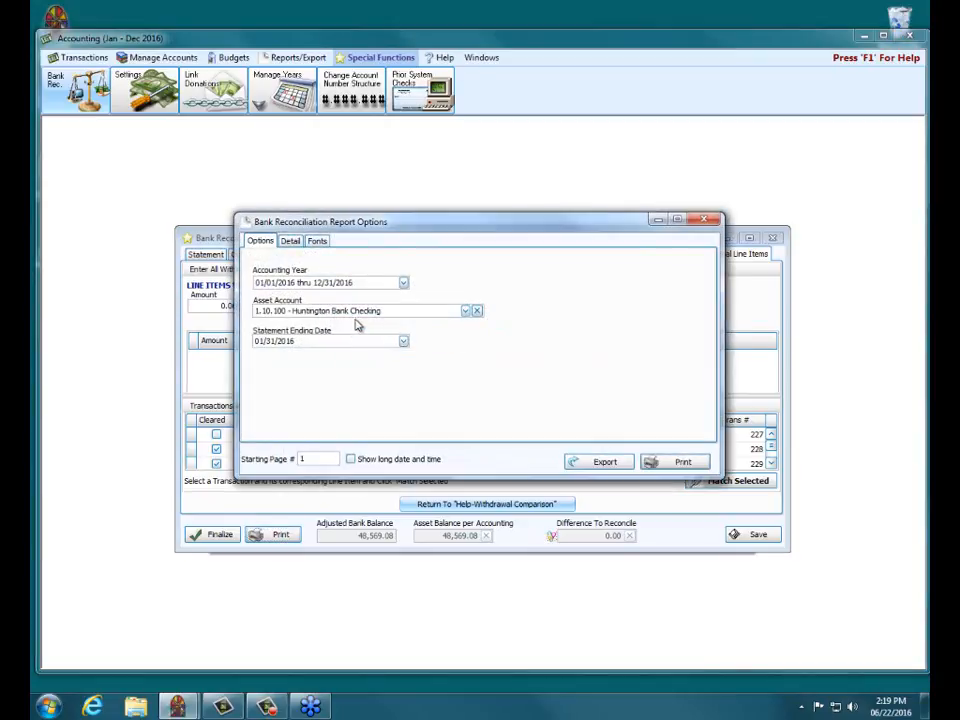
{"action": "left_click", "coordinate": [662, 461]}
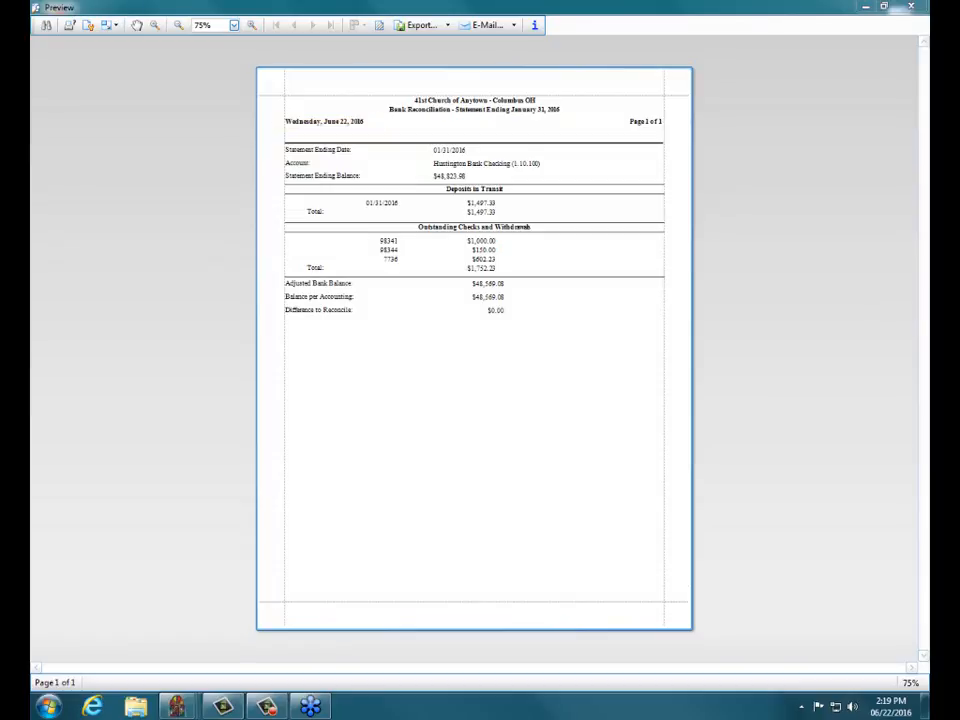
Close the report preview and its options, and finalize the Huntington Bank Checking reconciliation for the statement ending 01/31/2016
{"action": "left_click", "coordinate": [910, 6]}
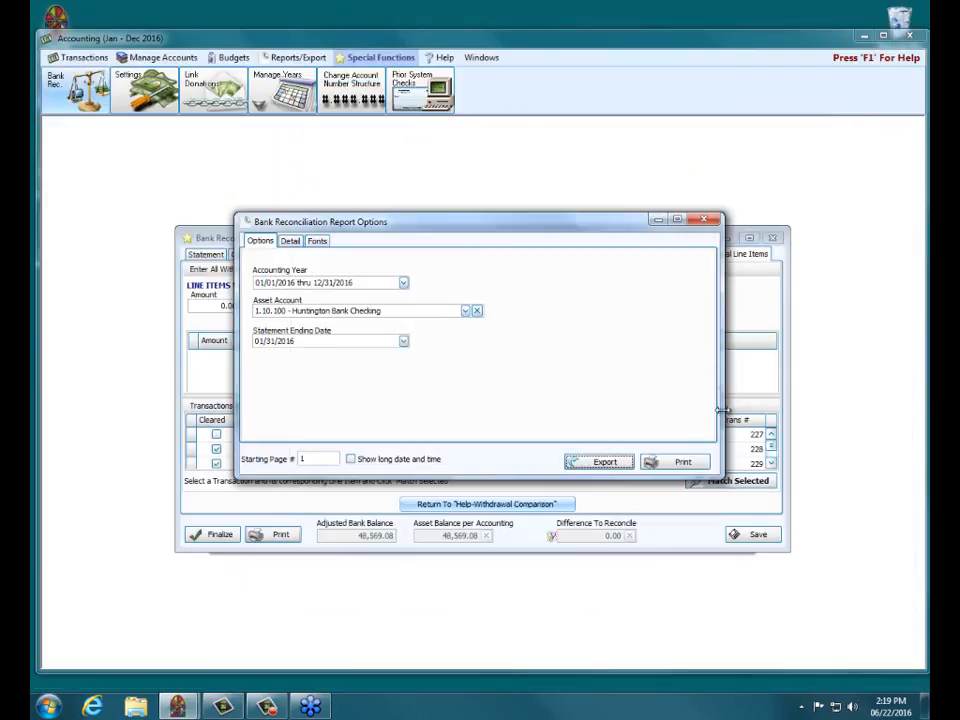
{"action": "left_click", "coordinate": [706, 220]}
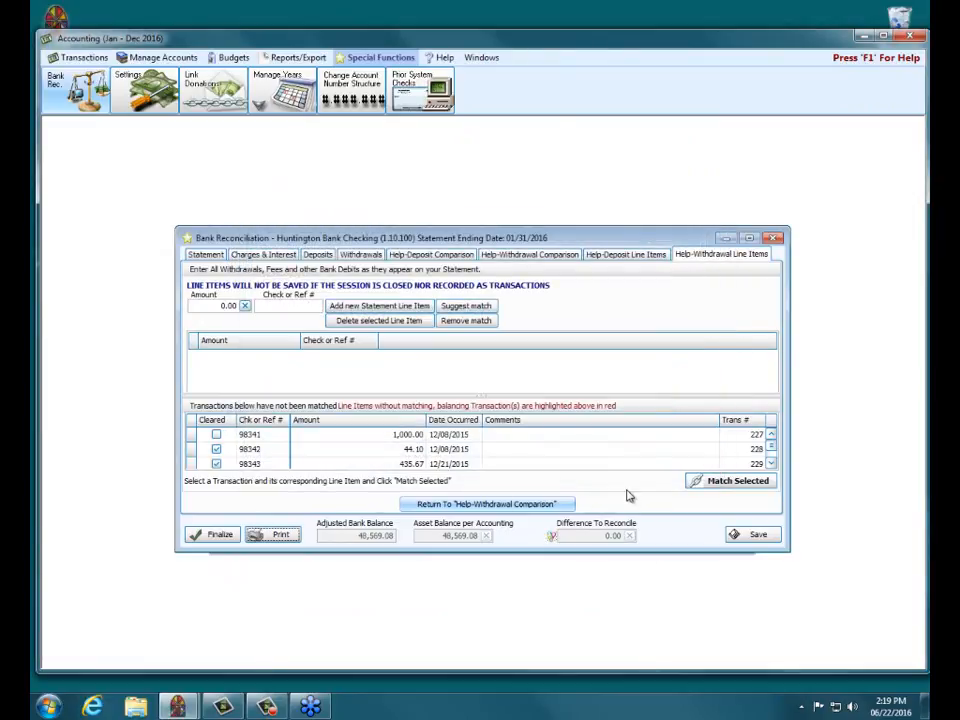
{"action": "left_click", "coordinate": [225, 537]}
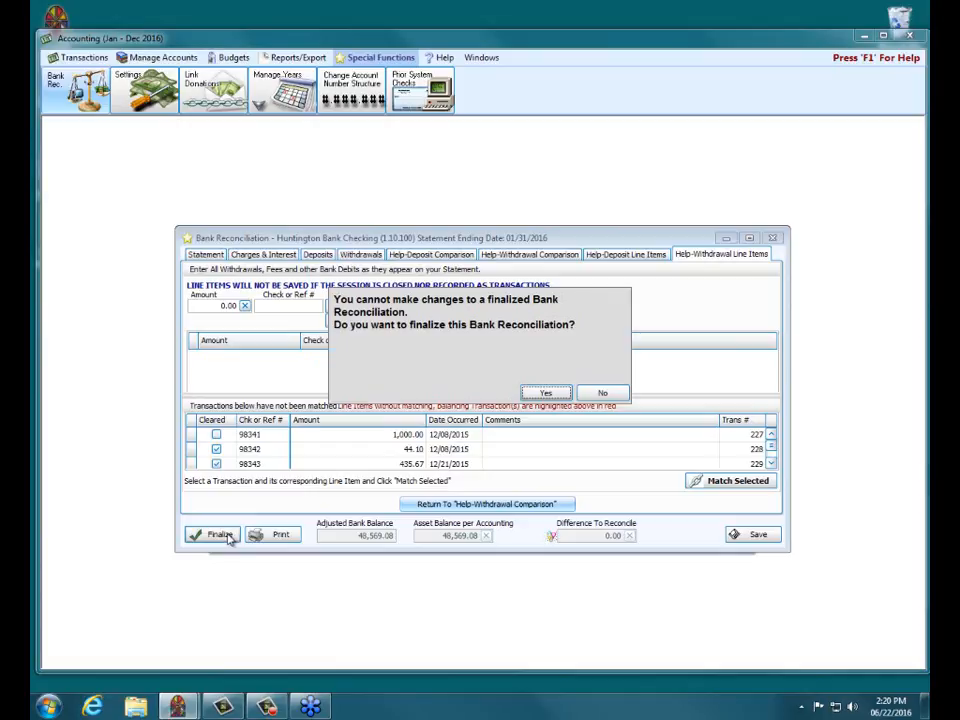
{"action": "left_click", "coordinate": [546, 392]}
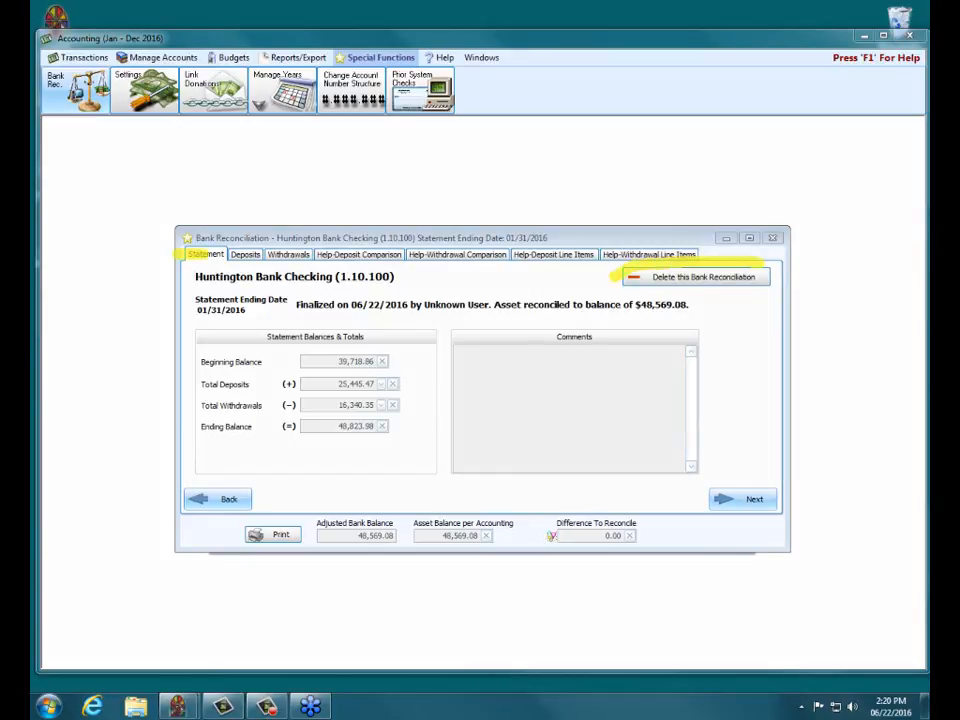
{"action": "mouse_move", "coordinate": [610, 280]}
{"action": "left_mouse_down"}
{"action": "mouse_move", "coordinate": [752, 270]}
{"action": "mouse_move", "coordinate": [628, 277]}
{"action": "left_mouse_up"}
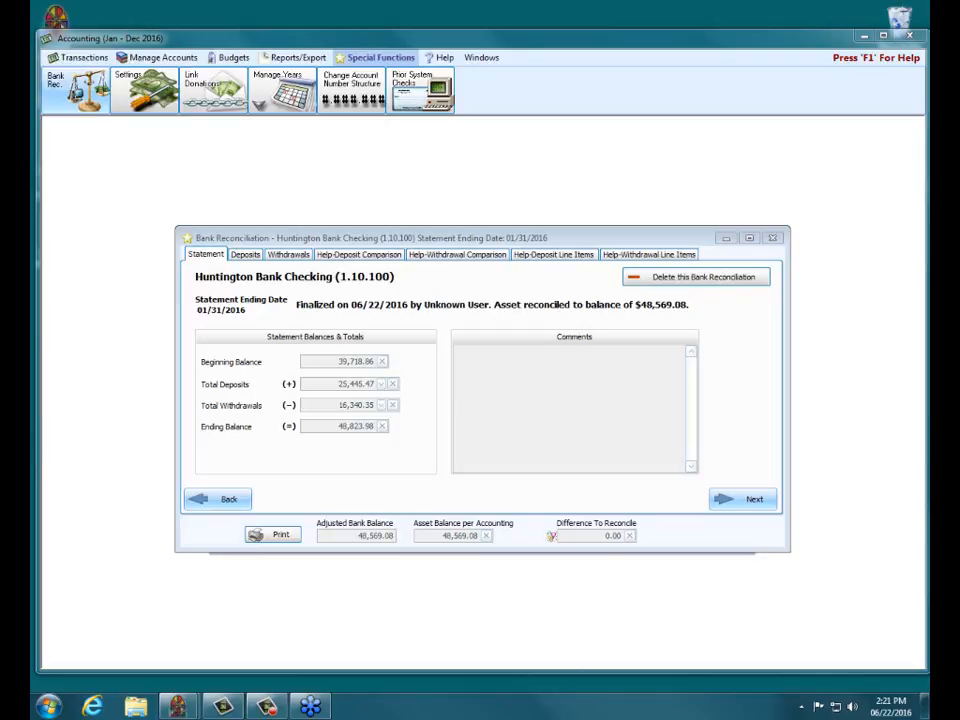
Close the finalized bank reconciliation and exit the Accounting module, confirming the closure
{"action": "left_click", "coordinate": [772, 238]}
{"action": "left_click", "coordinate": [910, 36]}
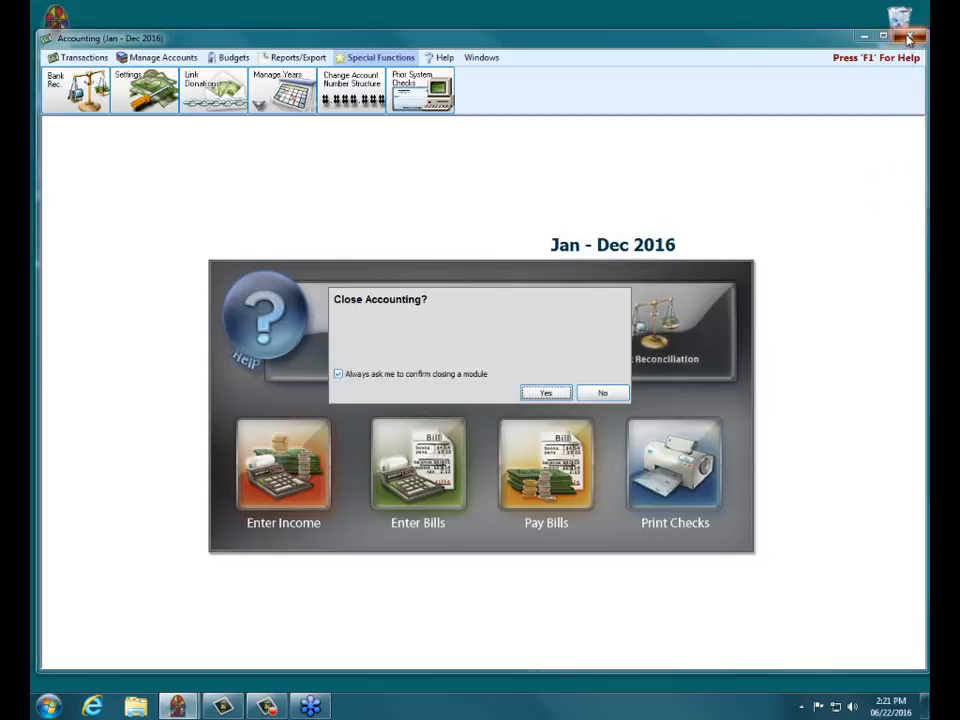
{"action": "left_click", "coordinate": [549, 392]}
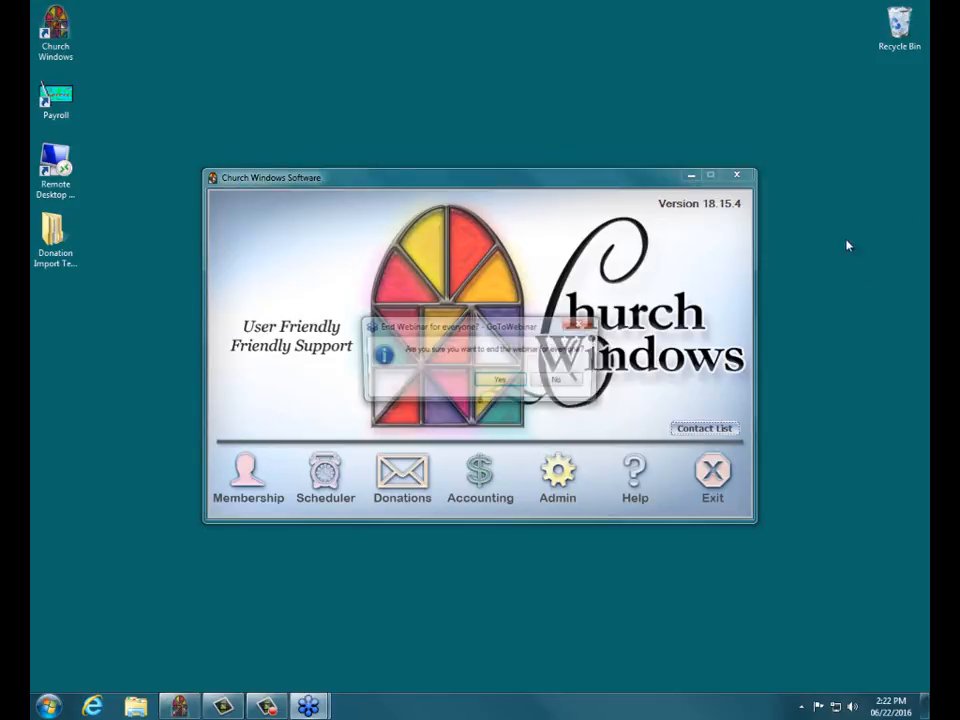
{"action": "left_click", "coordinate": [498, 381]}
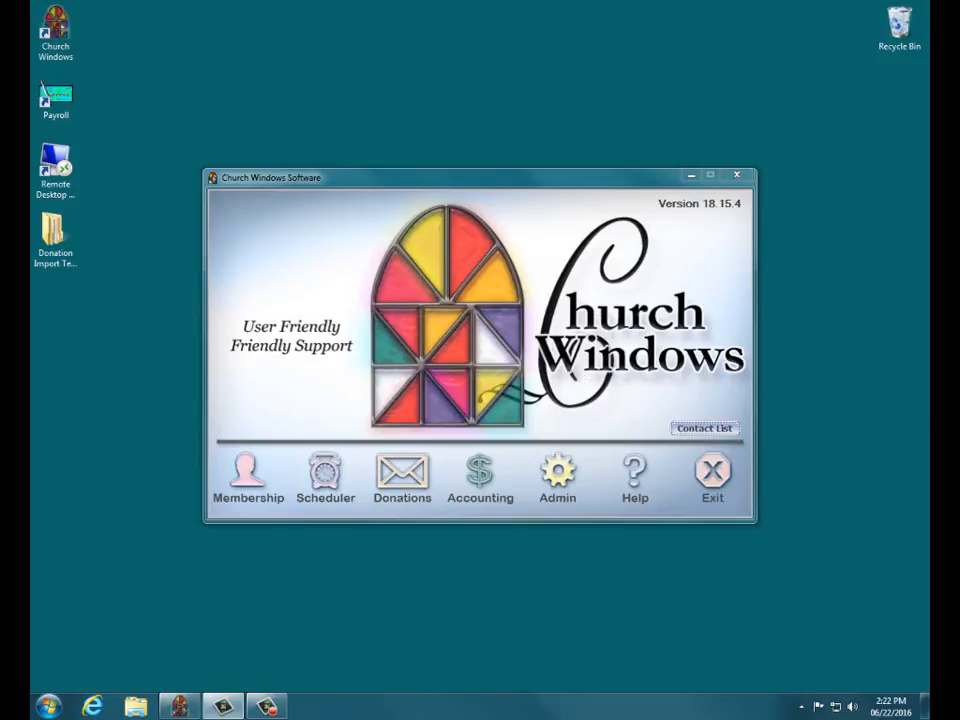